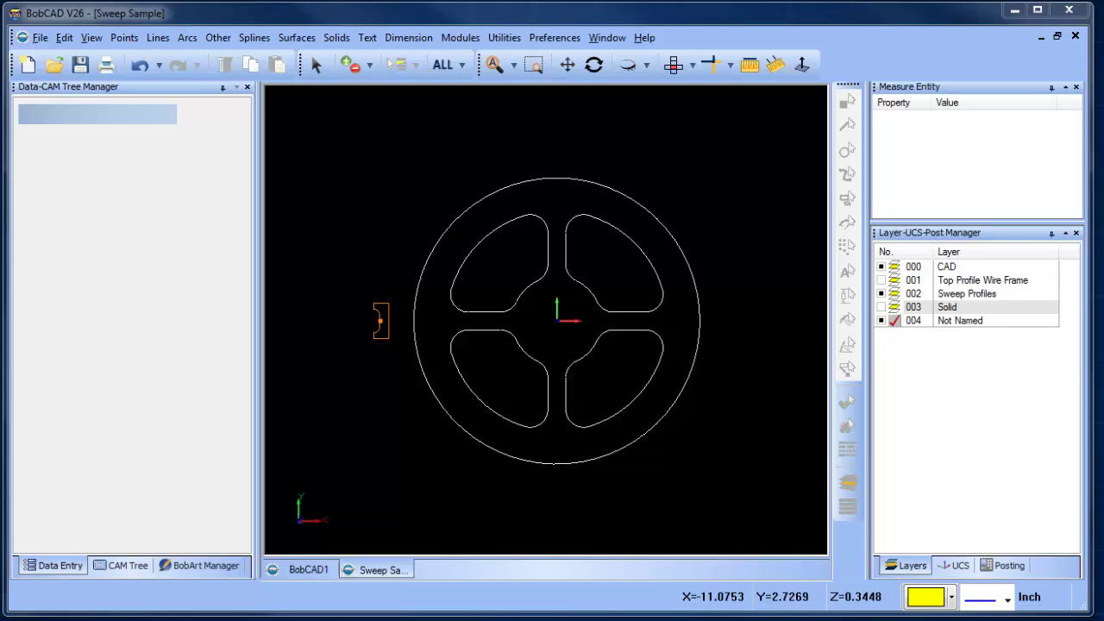
Show the 003 Solid layer, hide the Not Named, CAD and Sweep Profiles layers, and tilt the wheel in 3-D.
click(298, 39)
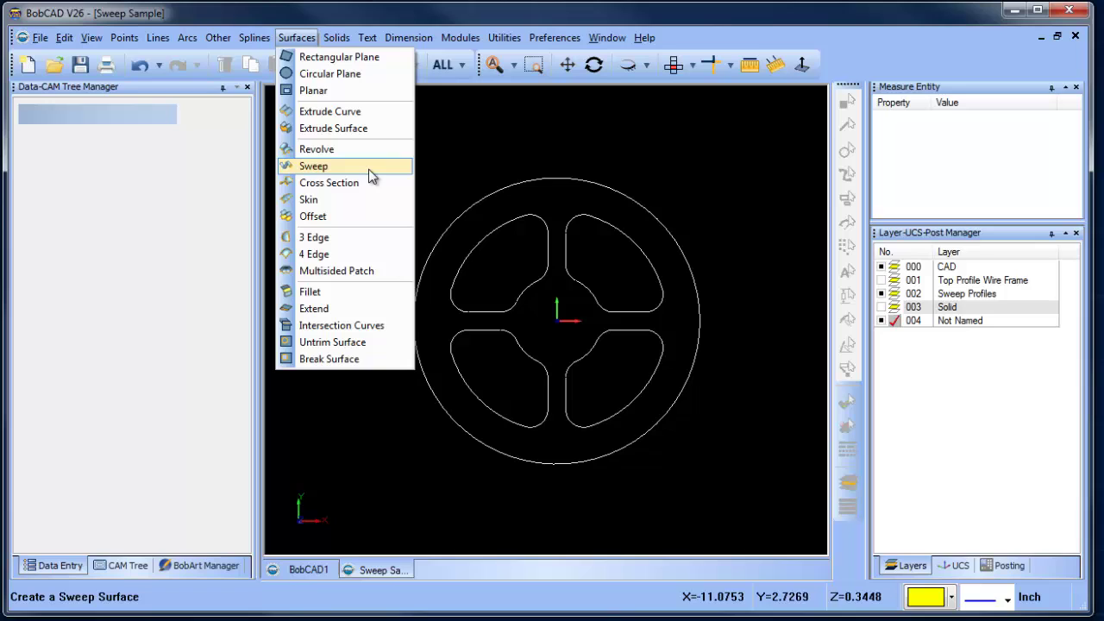
click(470, 207)
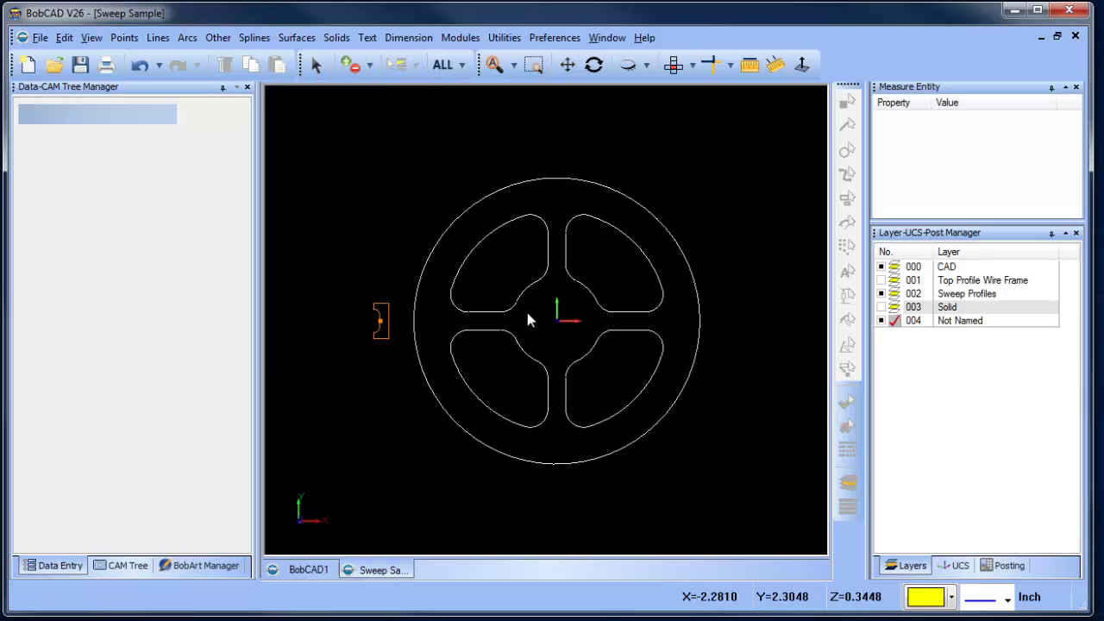
scroll(529, 319, up, 1)
click(882, 308)
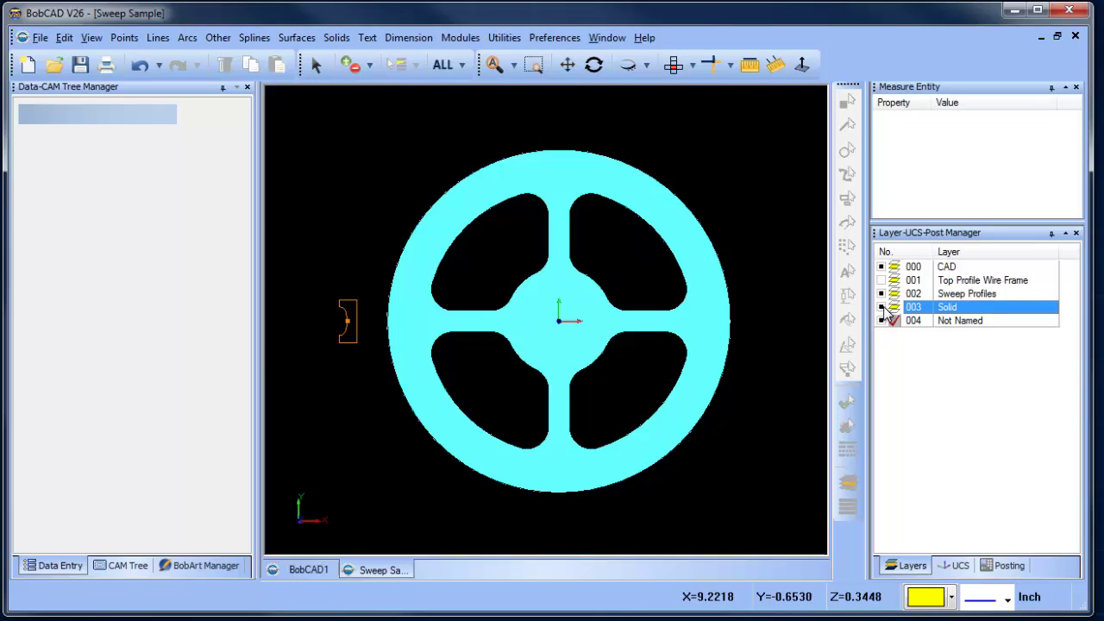
click(881, 321)
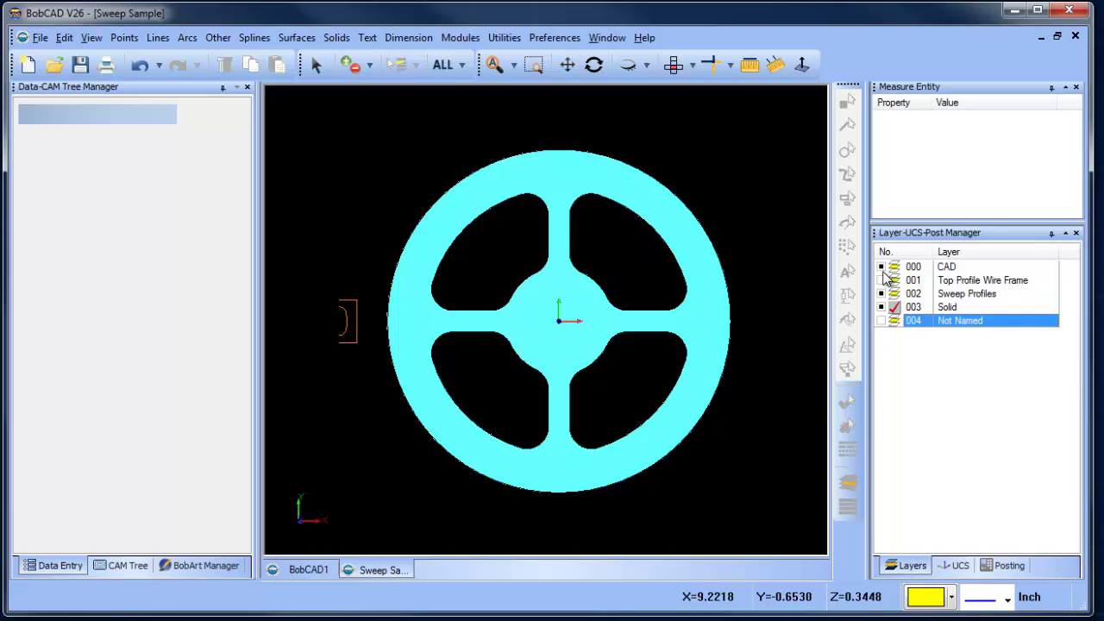
click(881, 266)
click(882, 293)
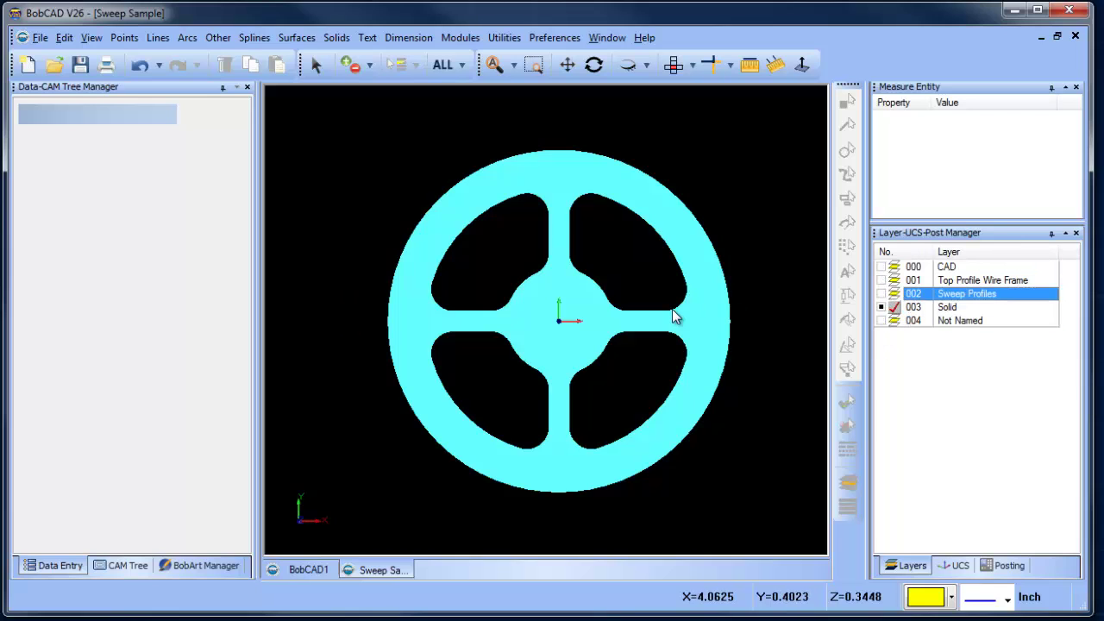
mouse_move(627, 432)
middle_down()
mouse_move(648, 340)
mouse_move(688, 314)
middle_up()
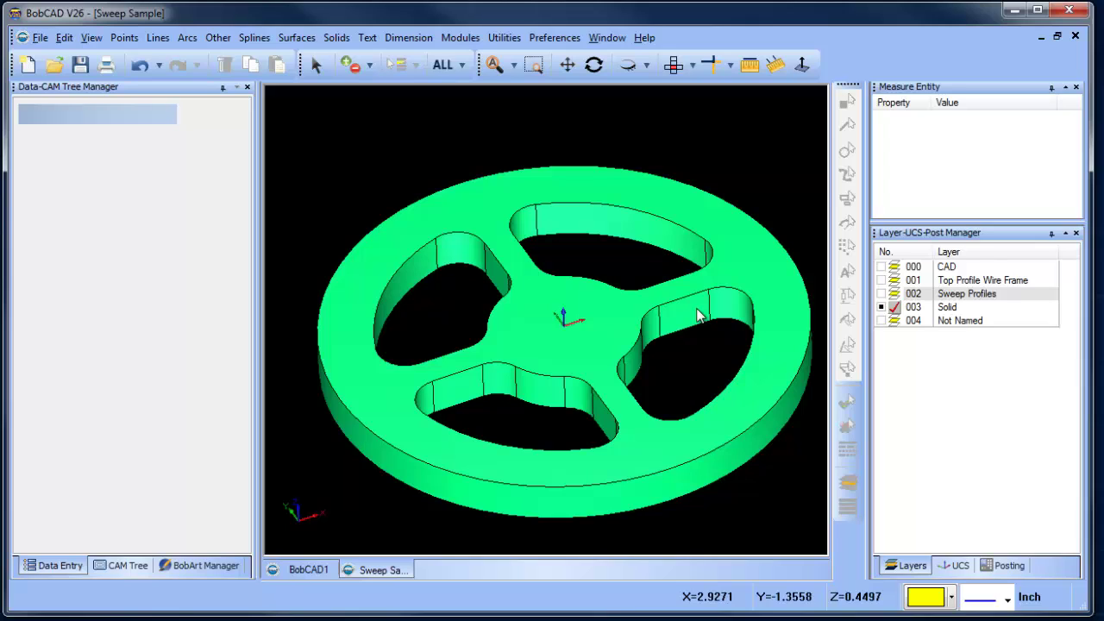
Hide the Solid layer and turn layer 004 Not Named back on.
click(881, 307)
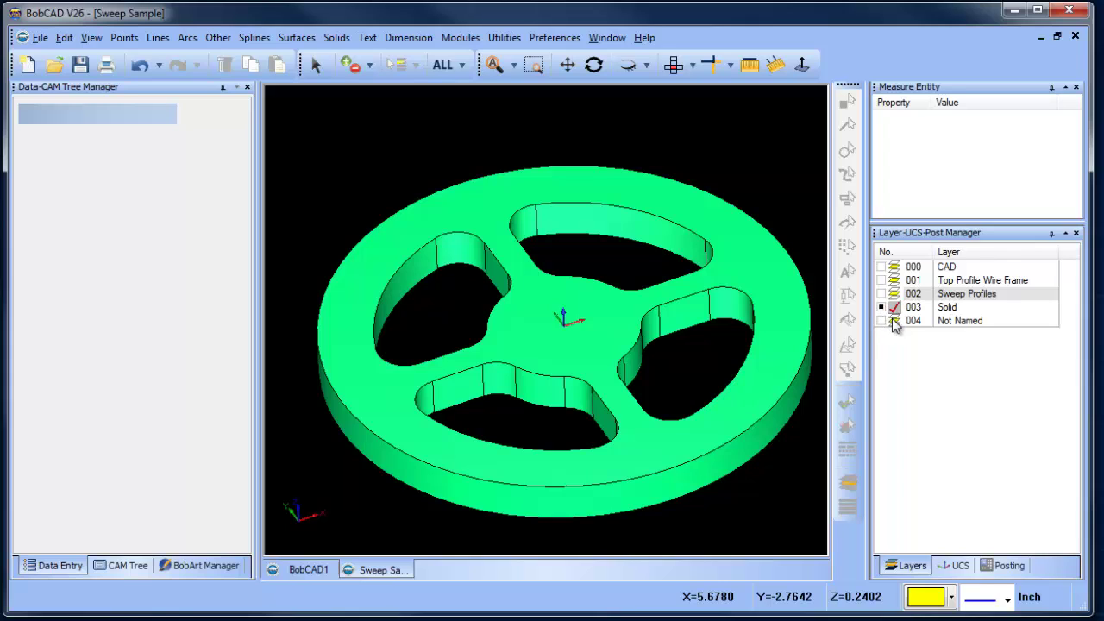
click(881, 321)
click(897, 322)
Hide the Solid layer, show 002 Sweep Profiles, and fit the wheel in top view.
click(881, 307)
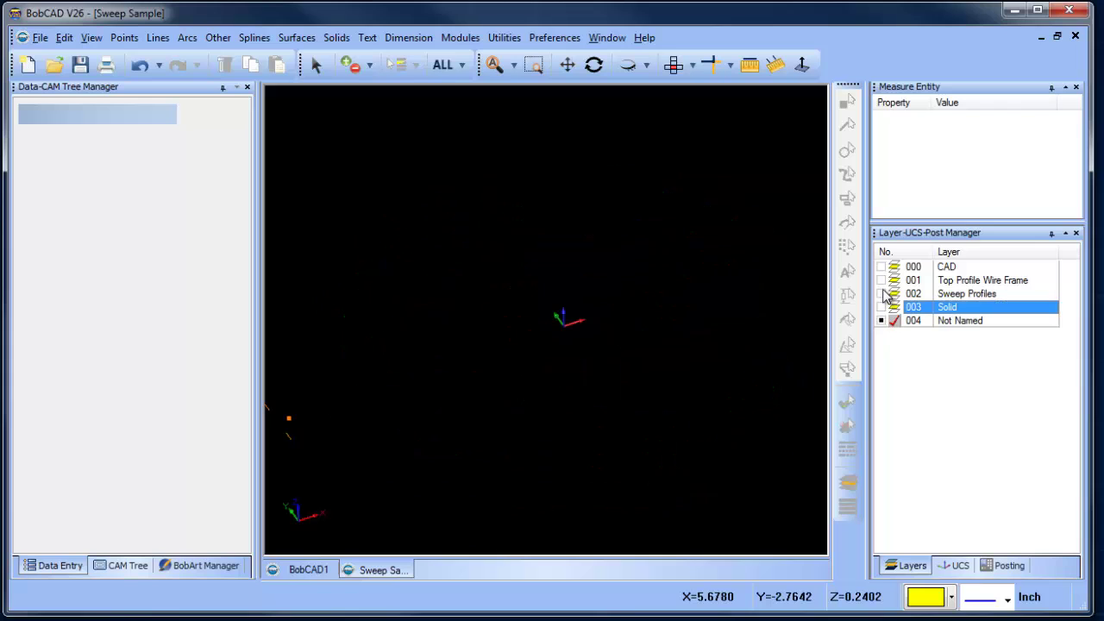
click(881, 294)
scroll(543, 330, down, 2)
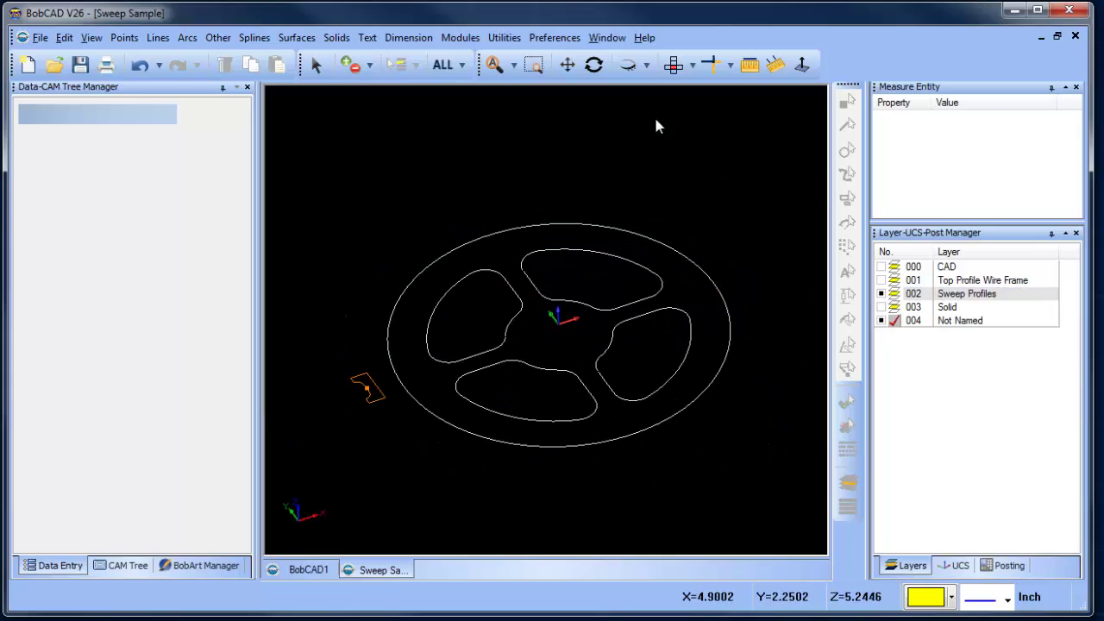
click(673, 64)
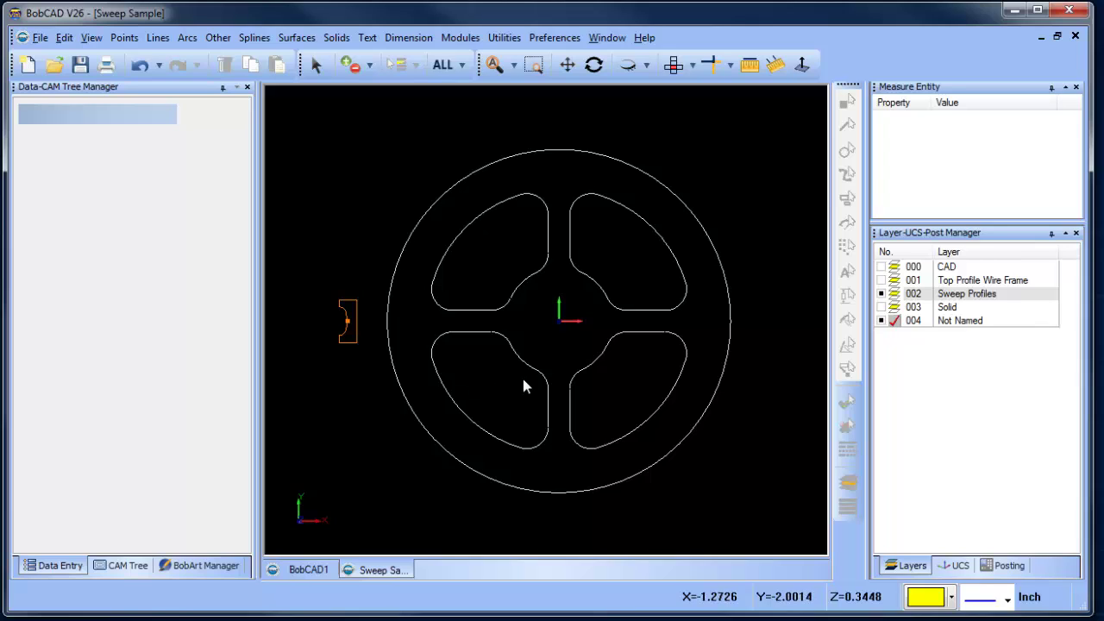
Zoom, pan and tilt to inspect the orange edge profile, then return to a flat top view.
scroll(414, 394, up, 1)
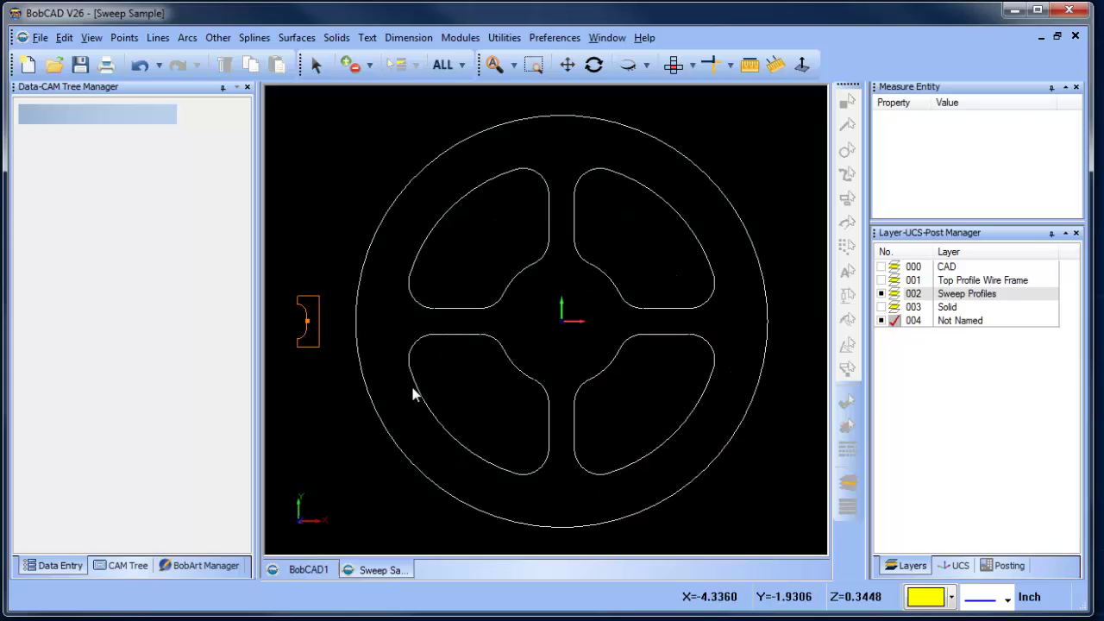
middle_drag(456, 372, 534, 368)
scroll(512, 352, up, 3)
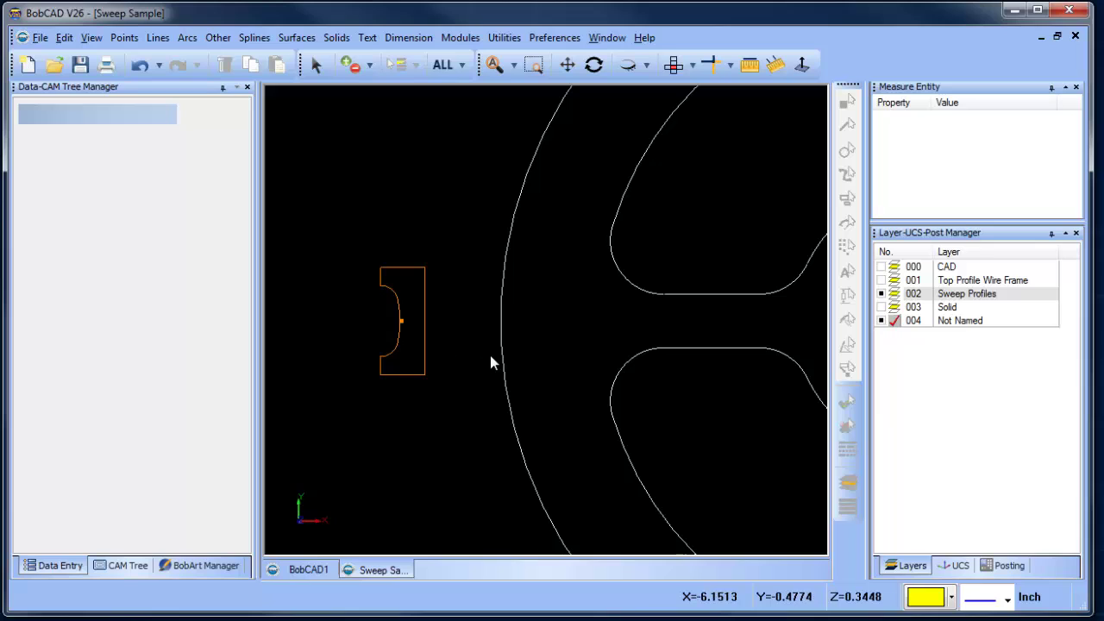
scroll(528, 335, down, 5)
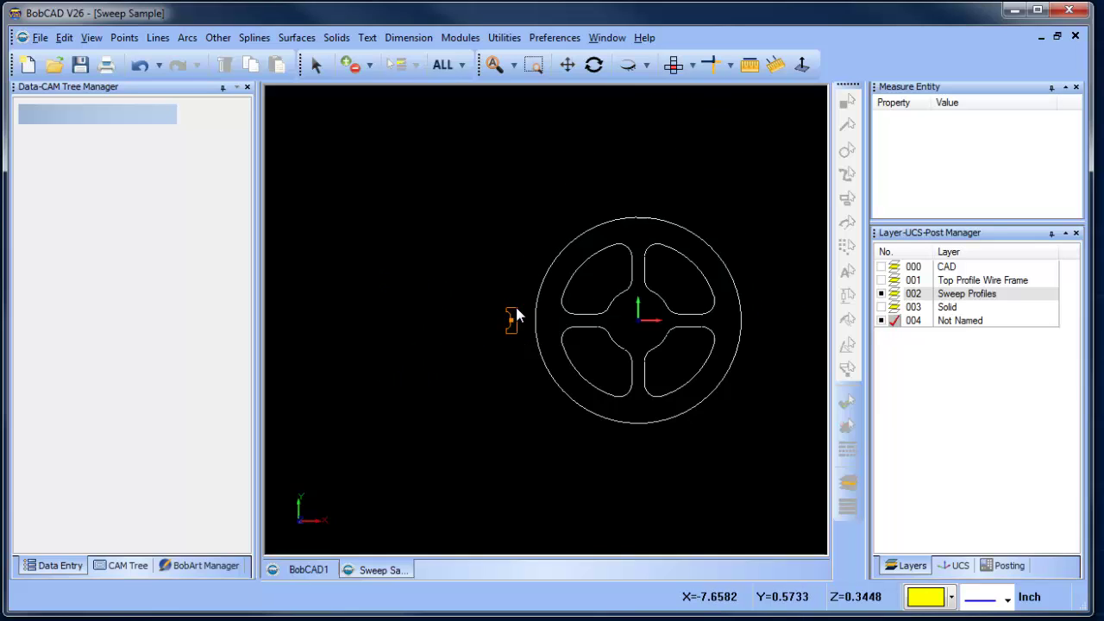
scroll(503, 335, up, 3)
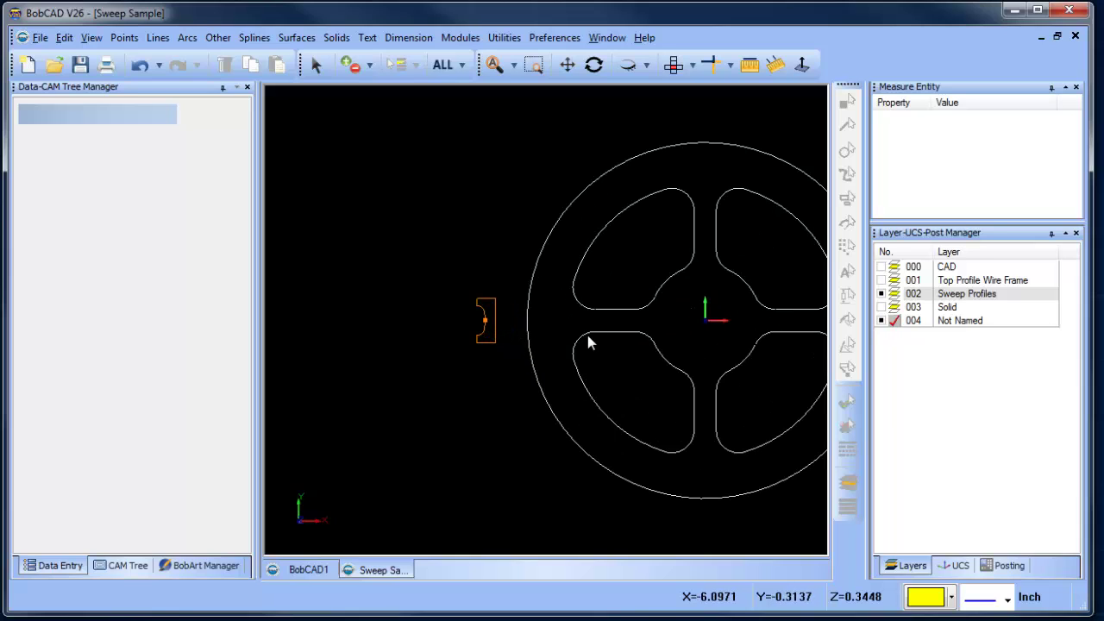
scroll(595, 341, down, 1)
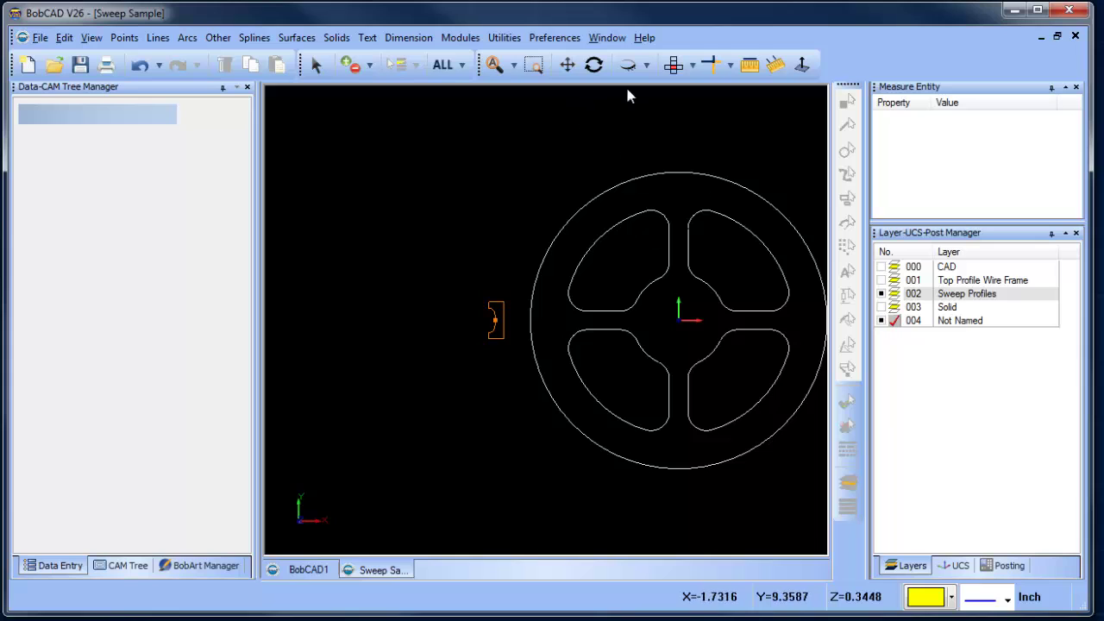
scroll(656, 323, down, 1)
drag(664, 331, 604, 321)
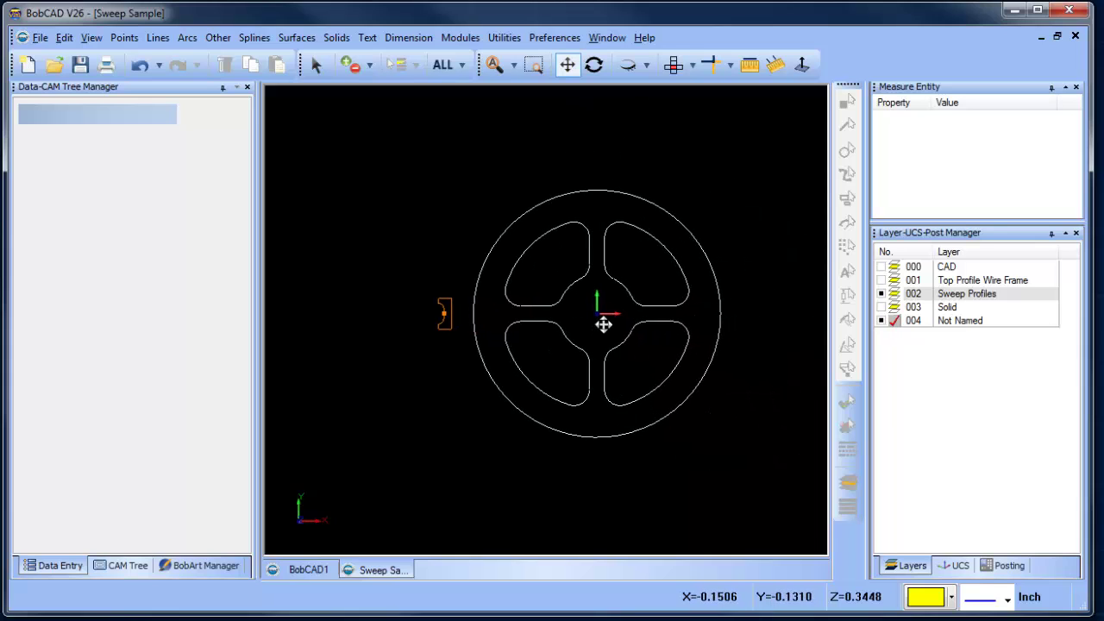
click(594, 64)
mouse_move(575, 433)
mouse_down()
mouse_move(577, 343)
mouse_move(583, 372)
mouse_up()
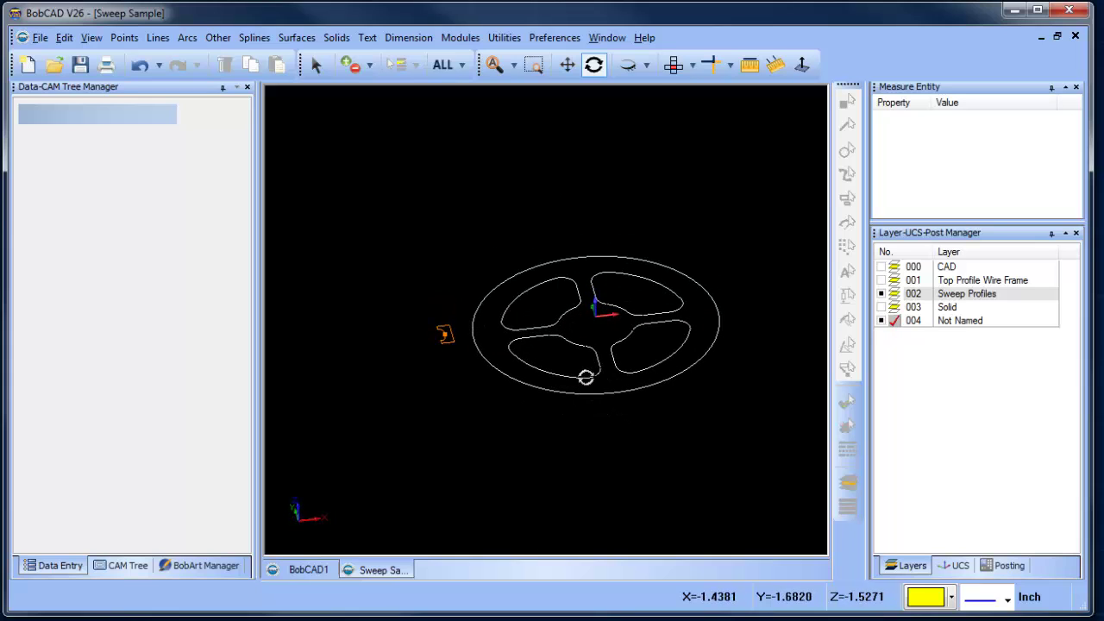
click(674, 65)
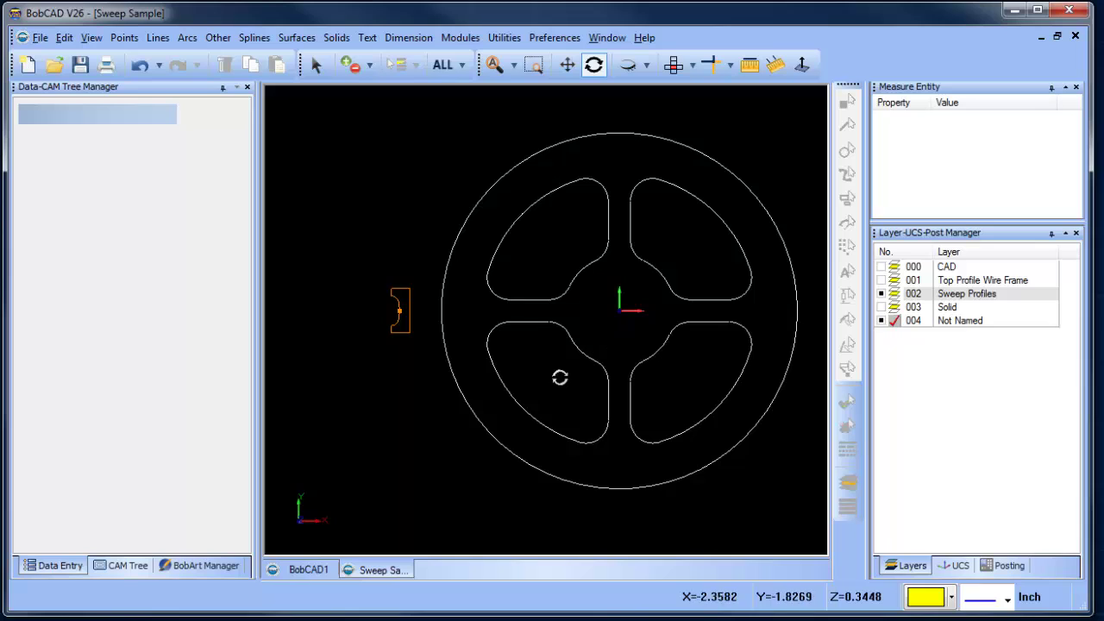
Launch the Surfaces > Sweep command to build a sweep surface.
click(296, 37)
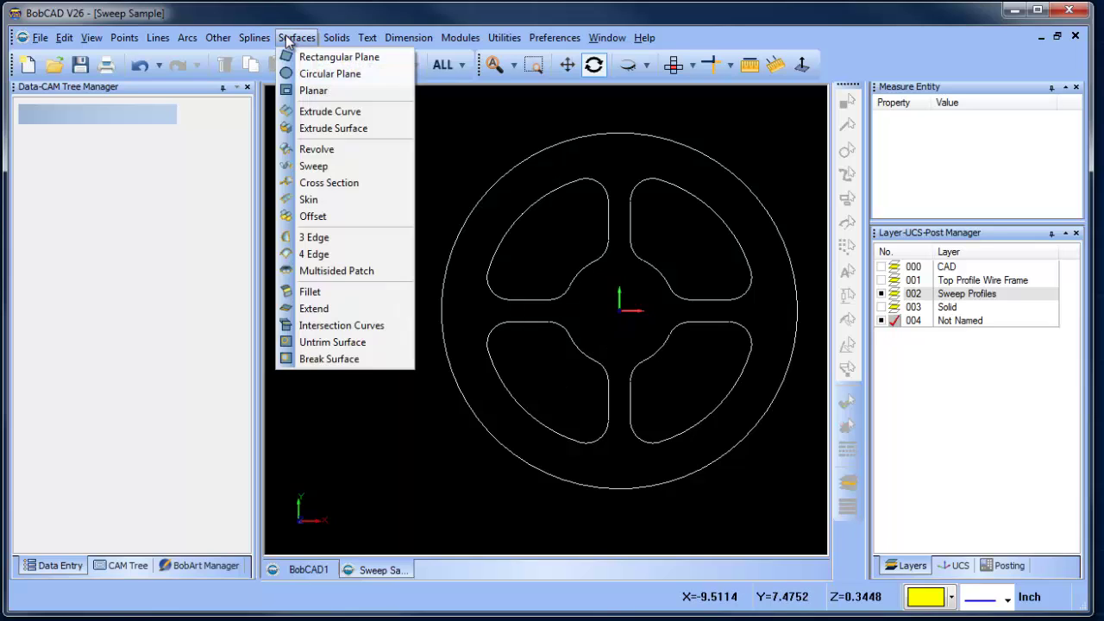
click(362, 167)
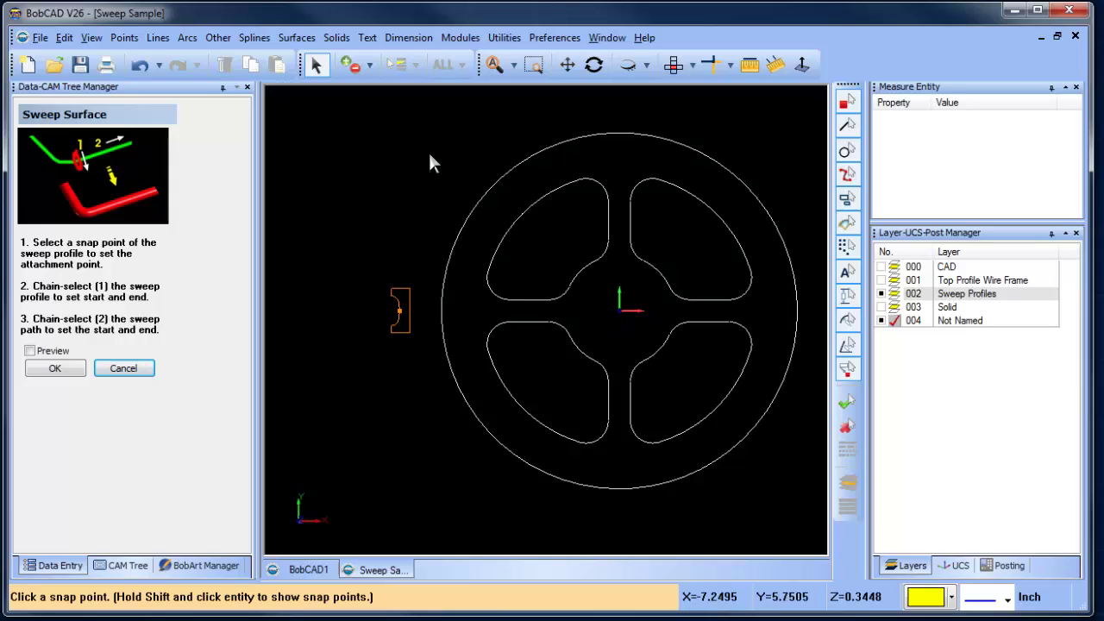
Sweep the orange edge profile along the top spoke window outline, forming a yellow swept solid.
click(595, 73)
drag(612, 446, 405, 359)
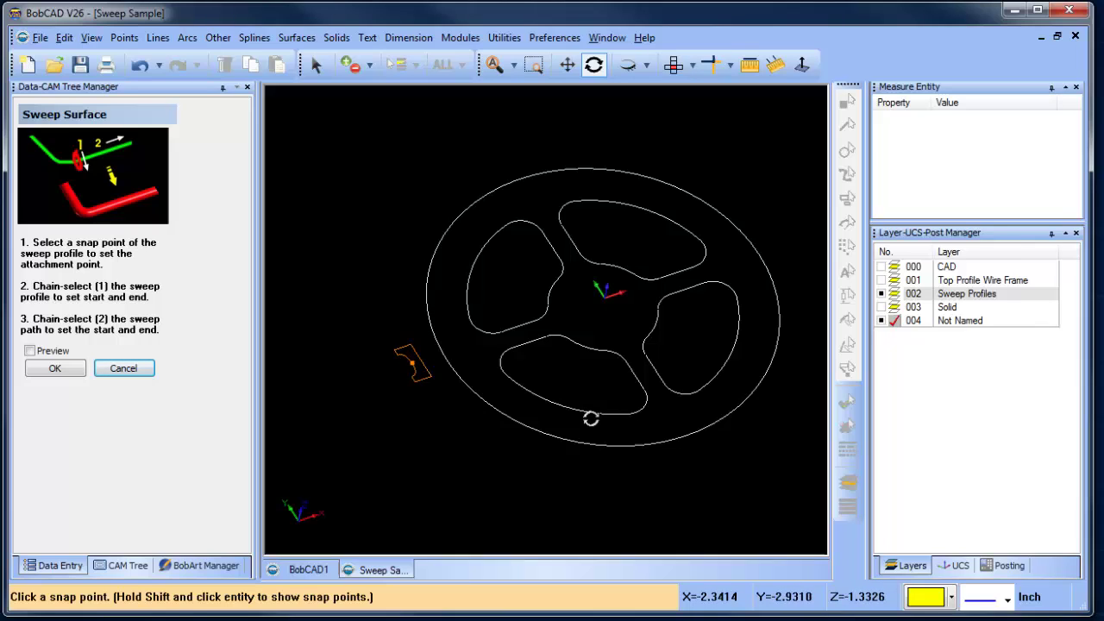
right_click(207, 242)
click(384, 226)
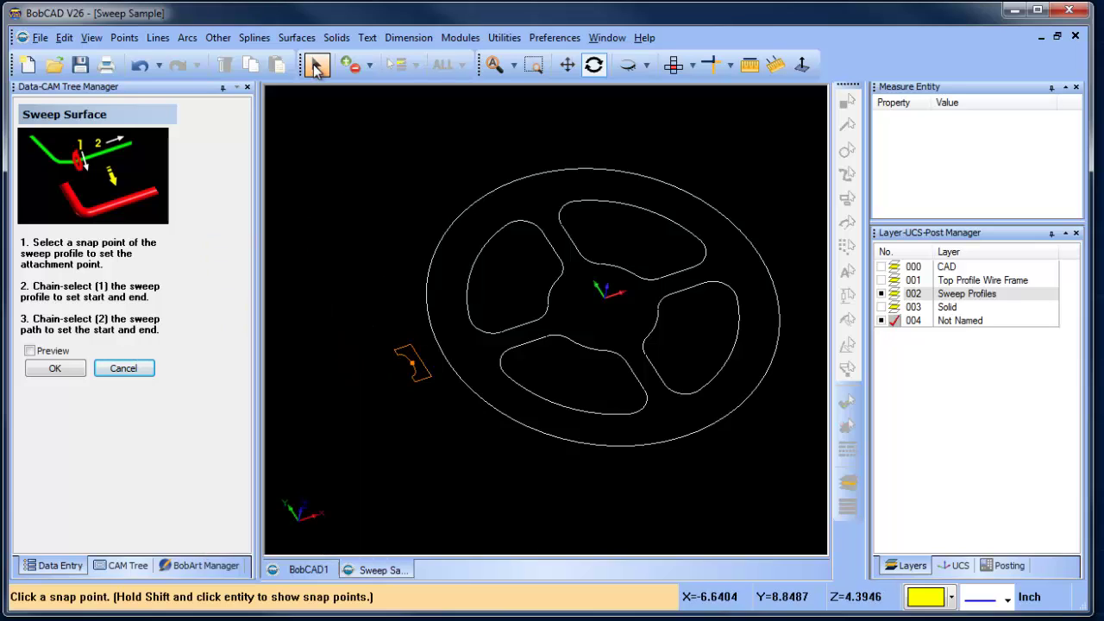
key(Escape)
click(414, 365)
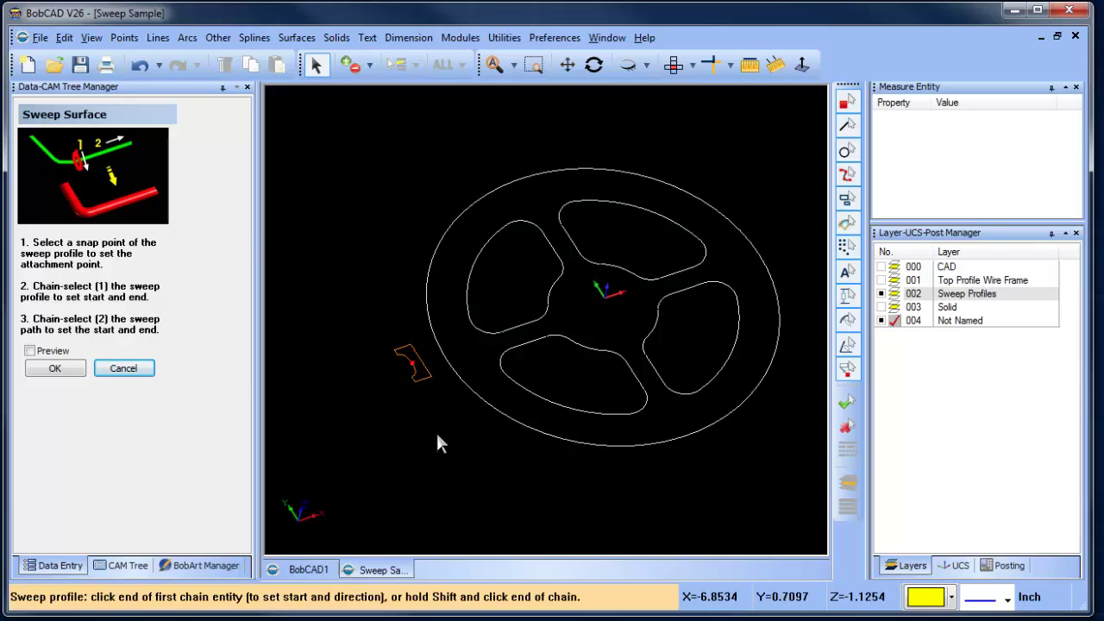
click(411, 348)
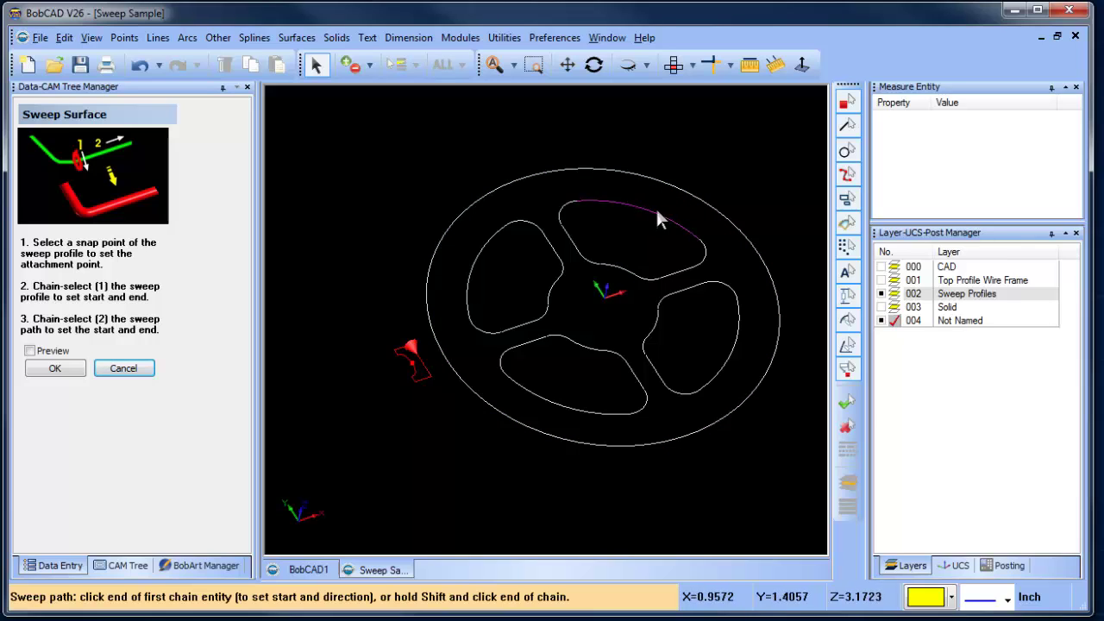
click(610, 204)
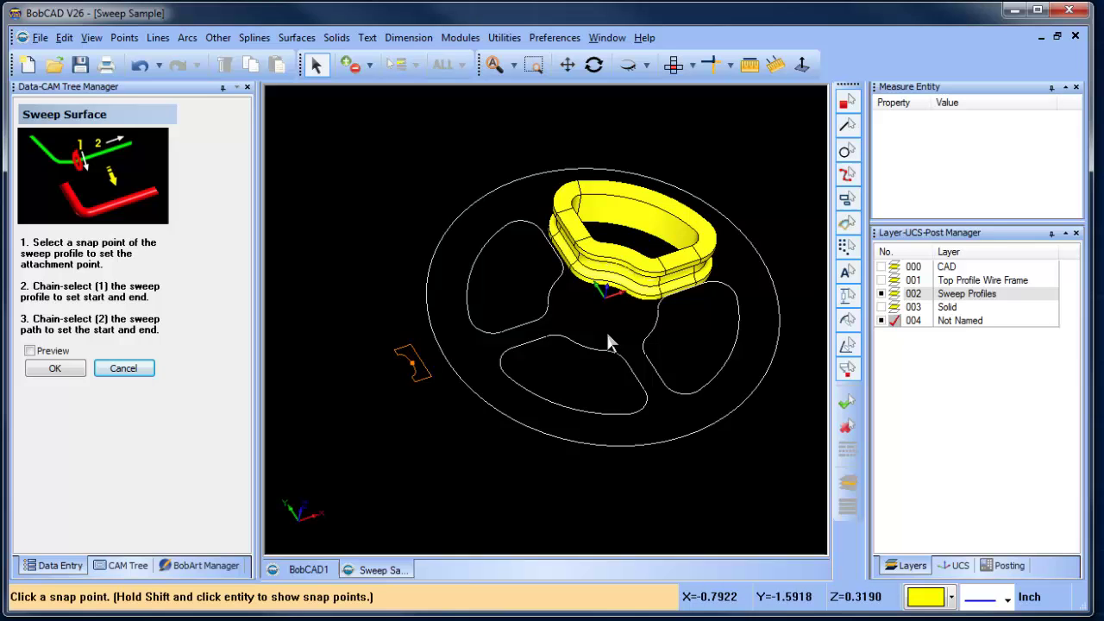
middle_drag(628, 297, 635, 274)
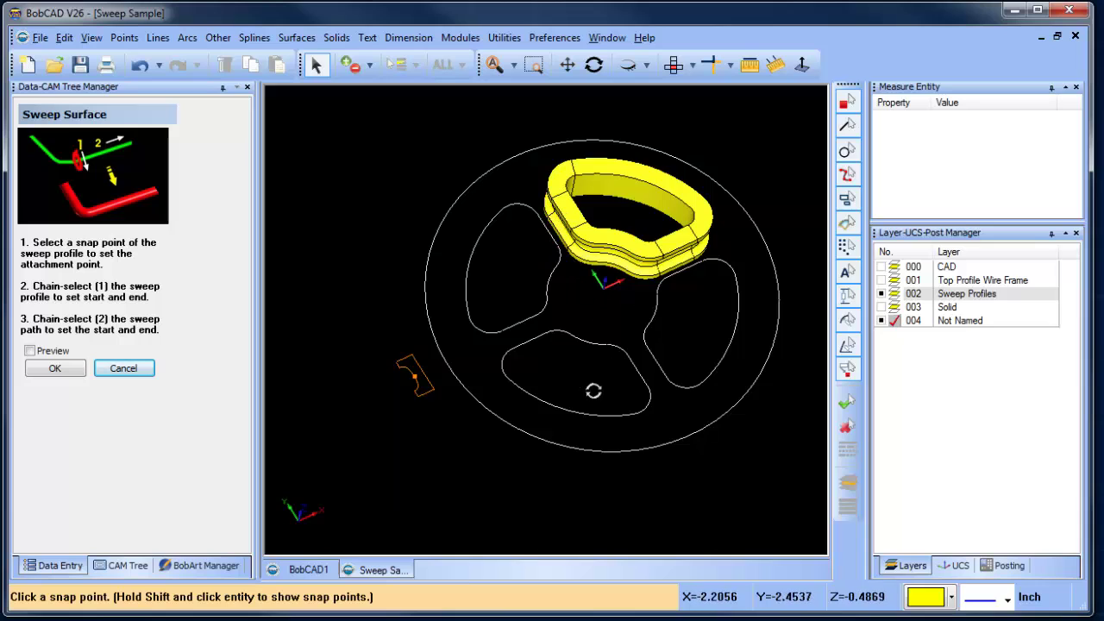
middle_drag(594, 390, 594, 338)
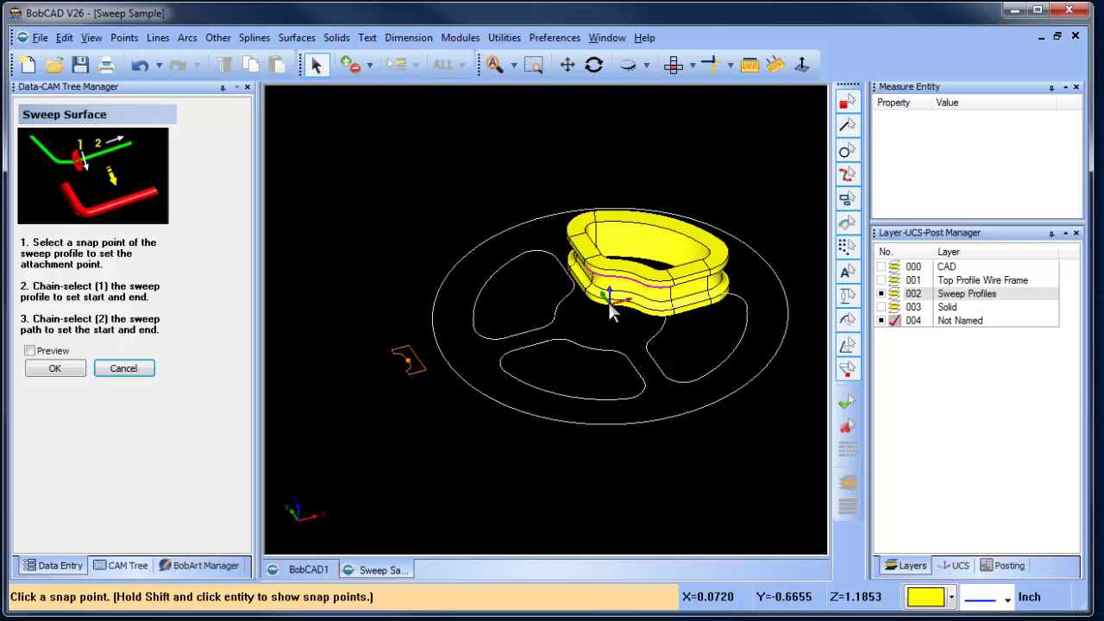
Undo the top-window sweep, redo it along the top pocket, then undo that swept solid too.
click(139, 64)
click(409, 364)
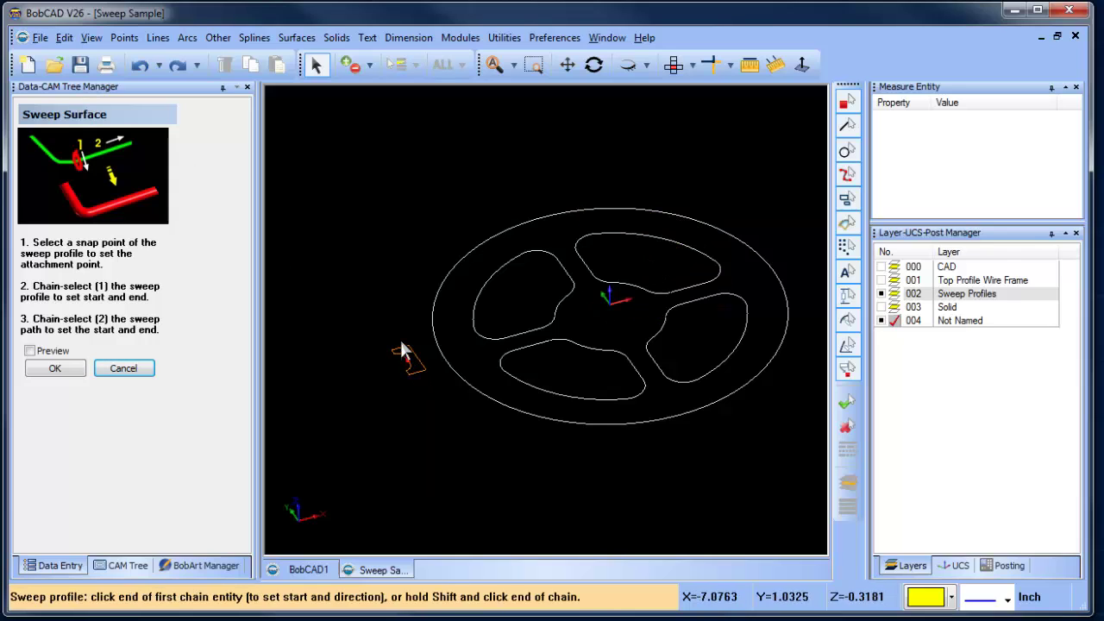
click(399, 335)
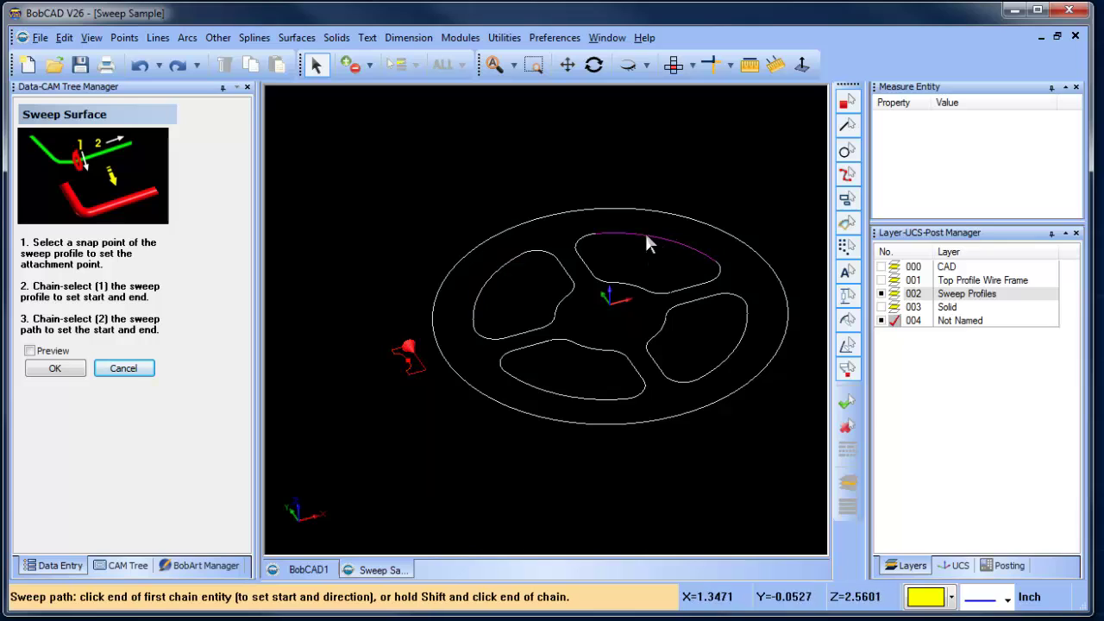
click(695, 247)
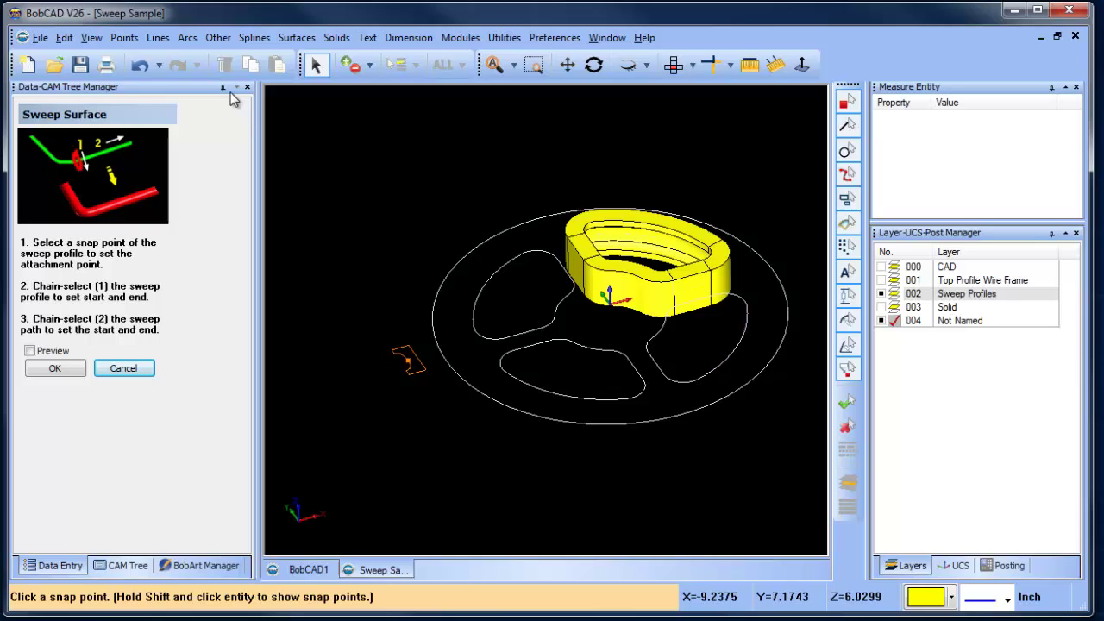
click(143, 67)
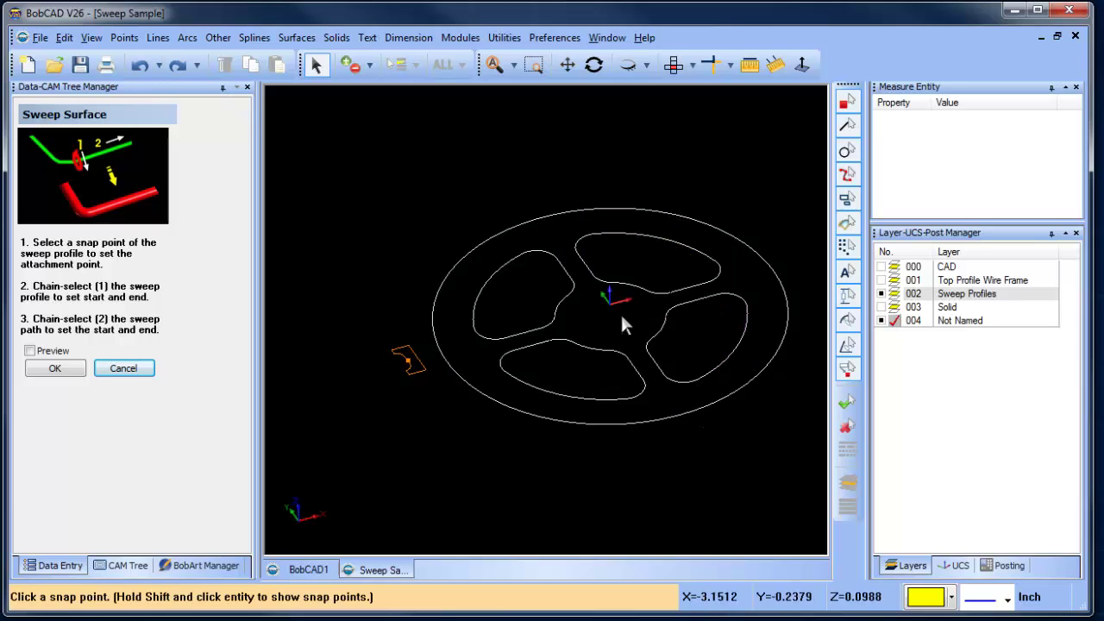
Sweep the orange profile around the top spoke window and finish the sweep command.
click(411, 370)
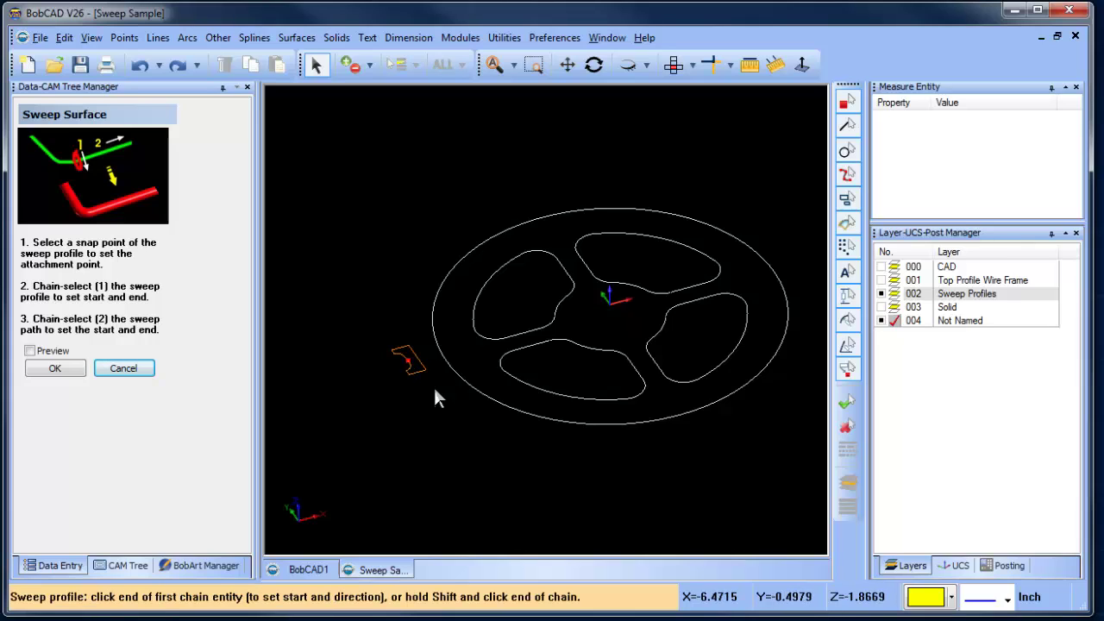
click(407, 350)
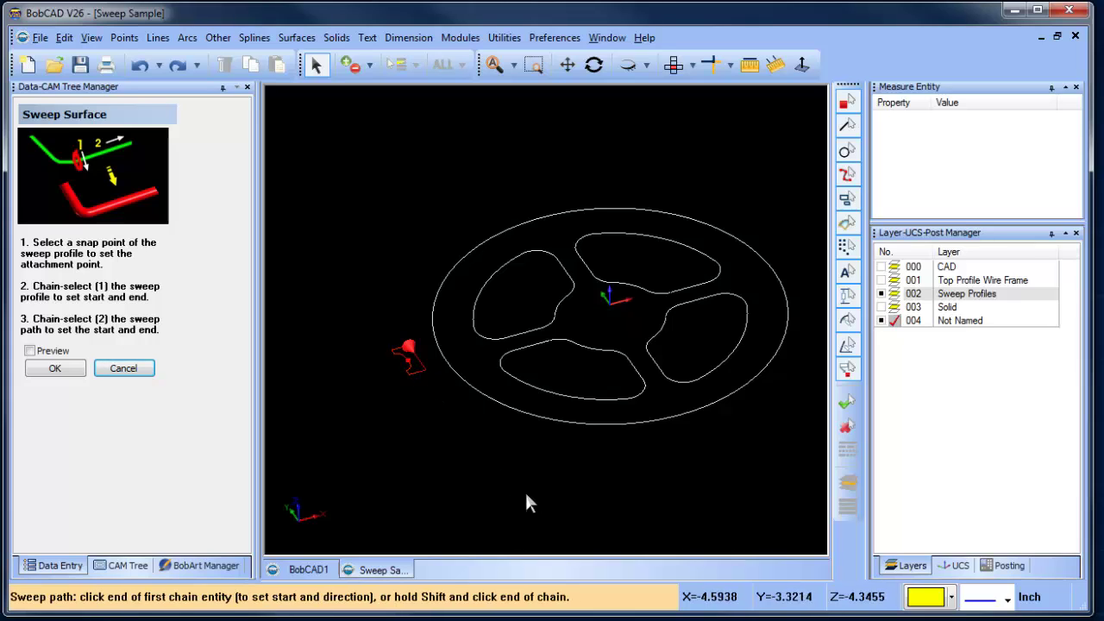
click(617, 231)
middle_drag(626, 339, 618, 401)
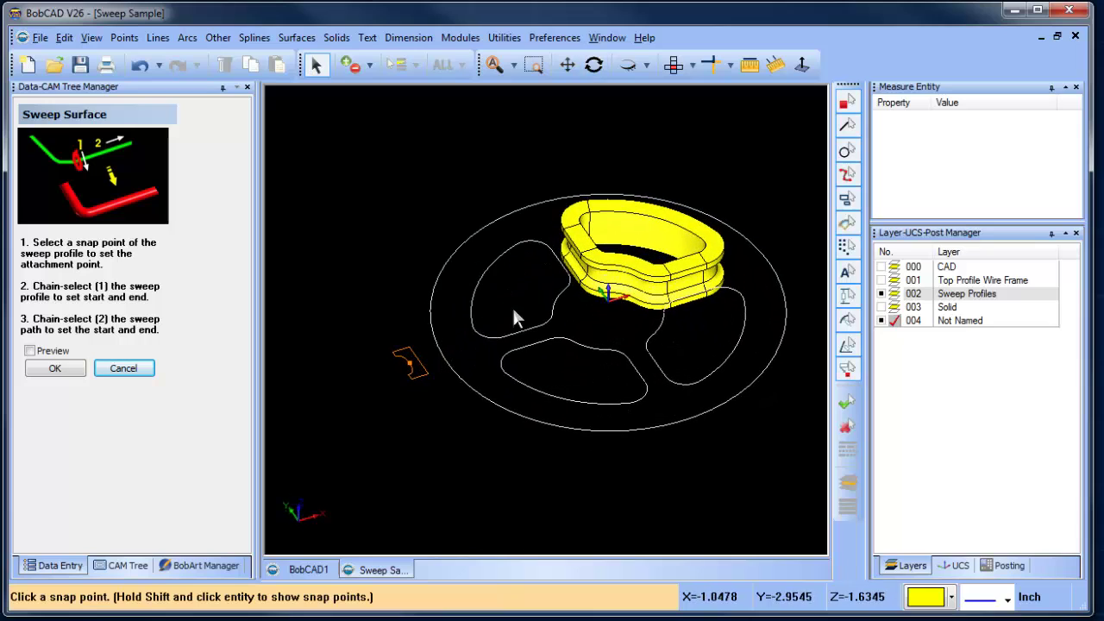
right_click(433, 175)
click(479, 203)
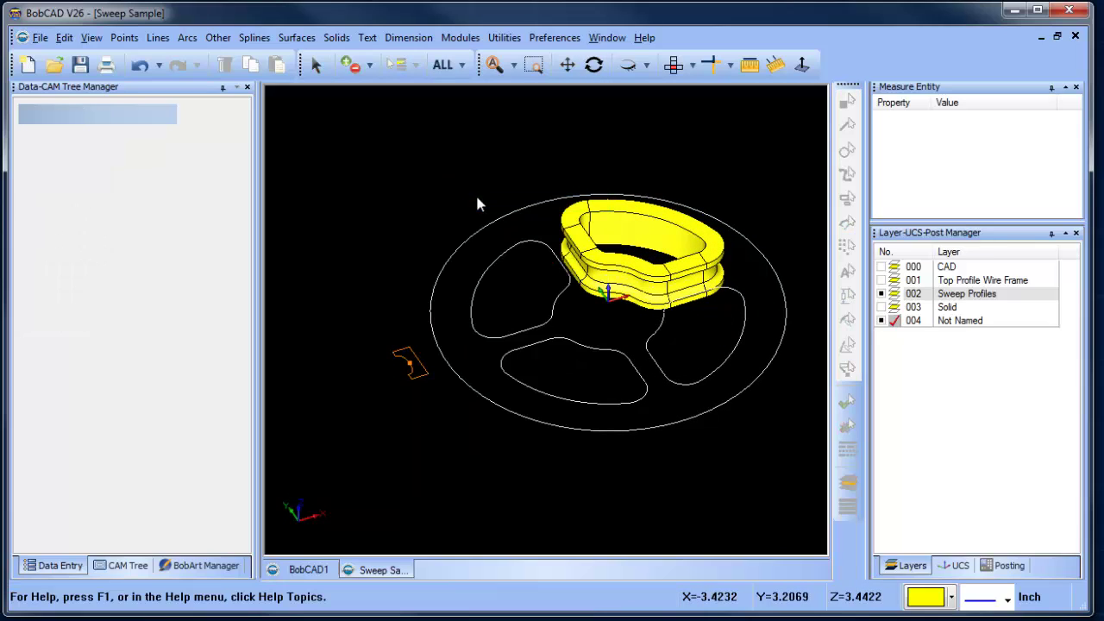
Show the green wheel solid on layer 003 Solid alongside the swept solid.
click(881, 307)
drag(658, 392, 660, 399)
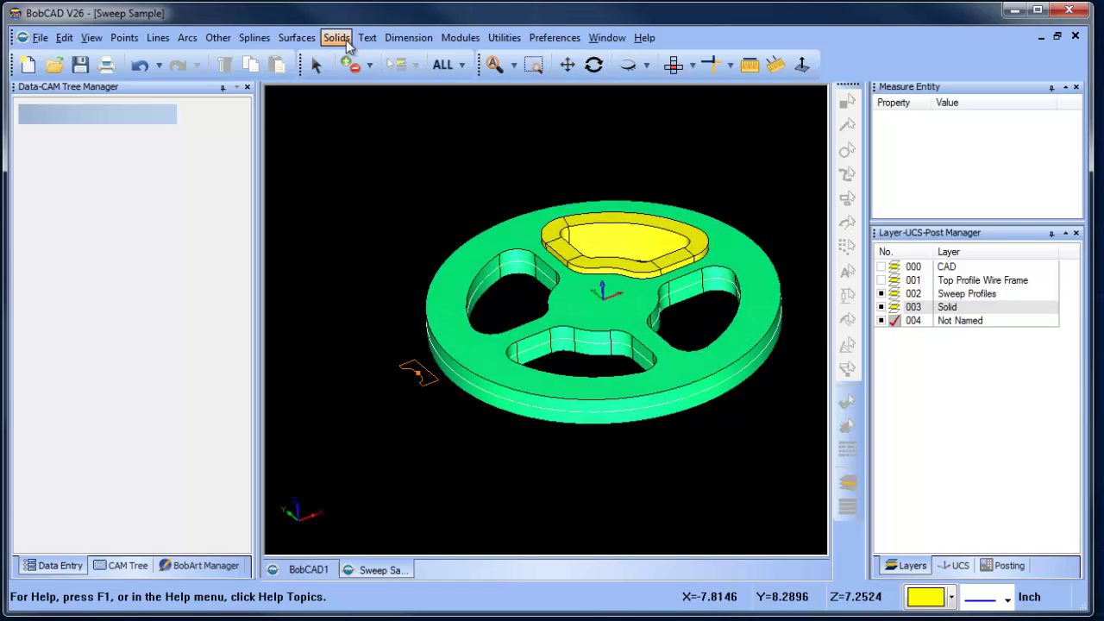
click(337, 38)
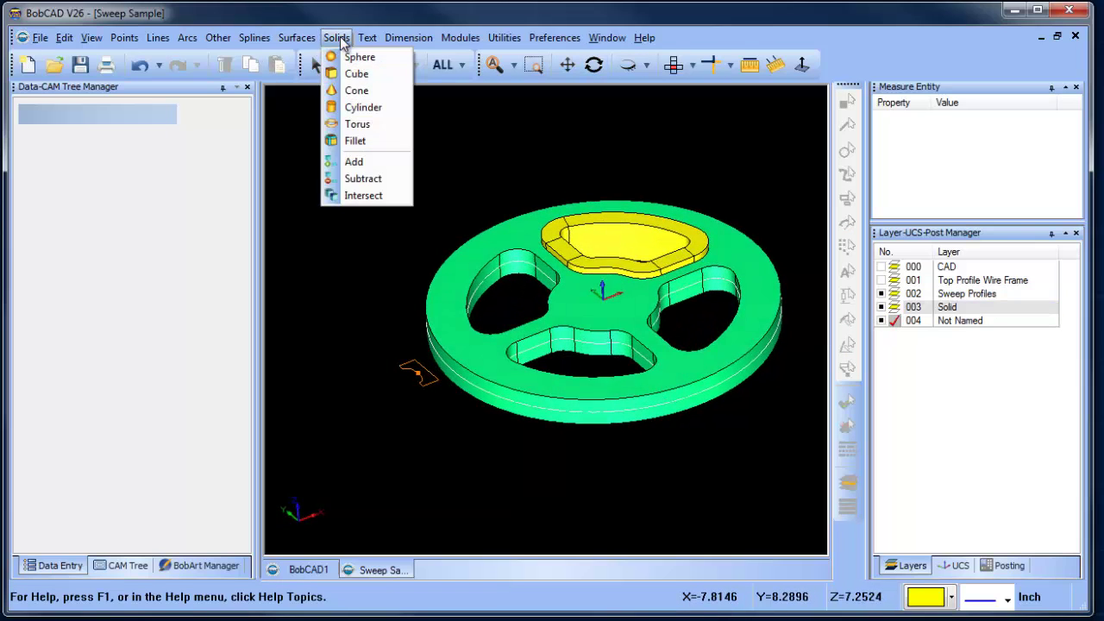
Boolean-subtract the yellow swept solid from the green wheel, inspect the contoured top window, and end Subtract.
click(379, 180)
click(512, 233)
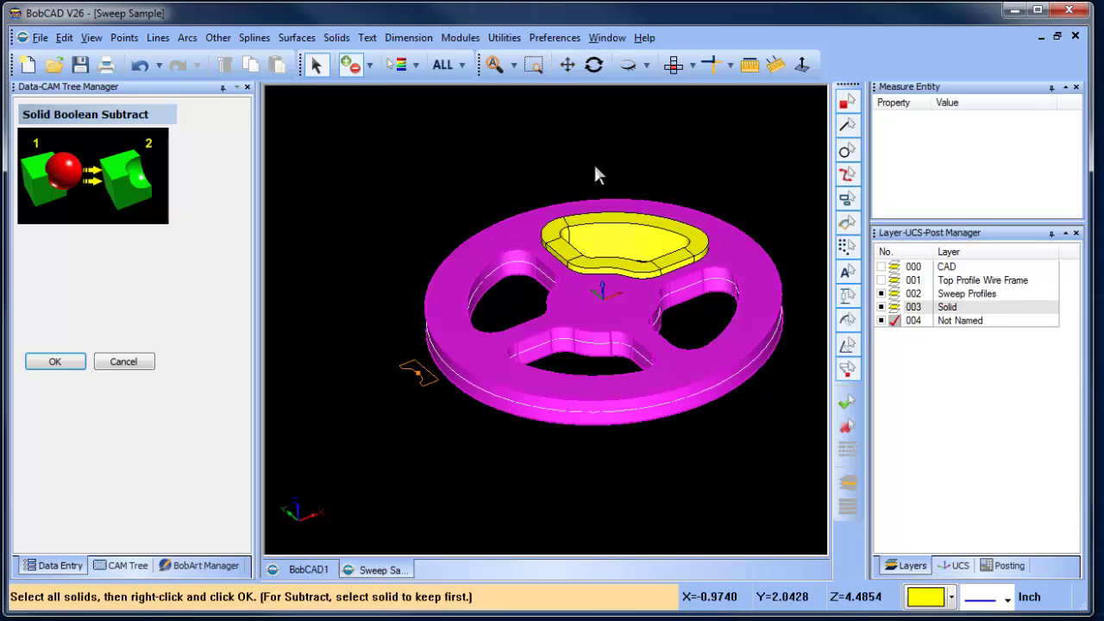
click(562, 244)
right_click(370, 154)
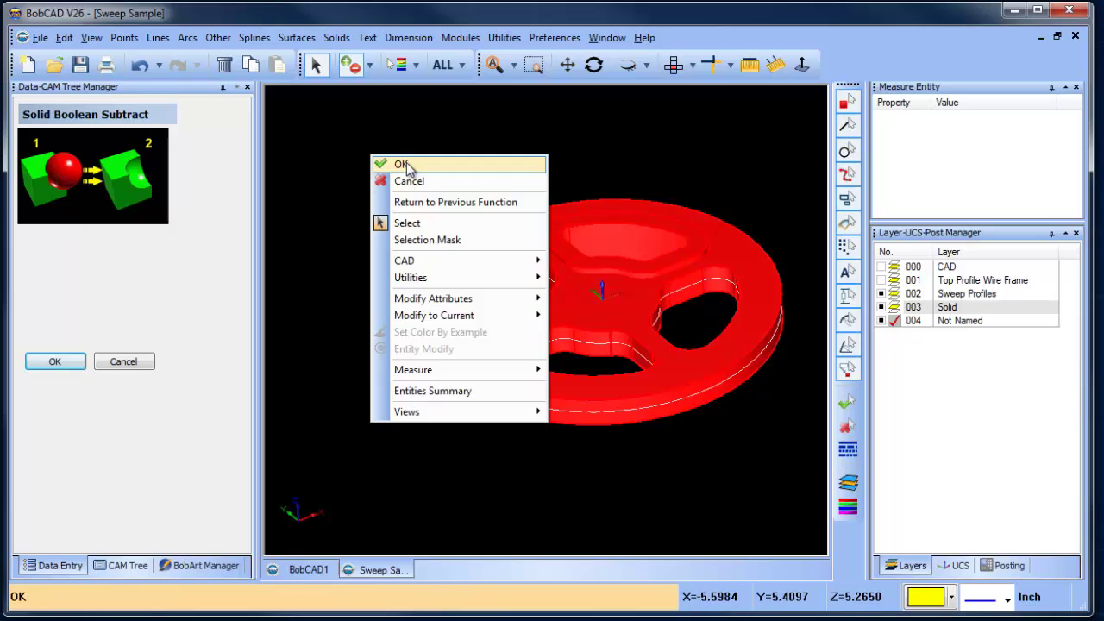
click(396, 164)
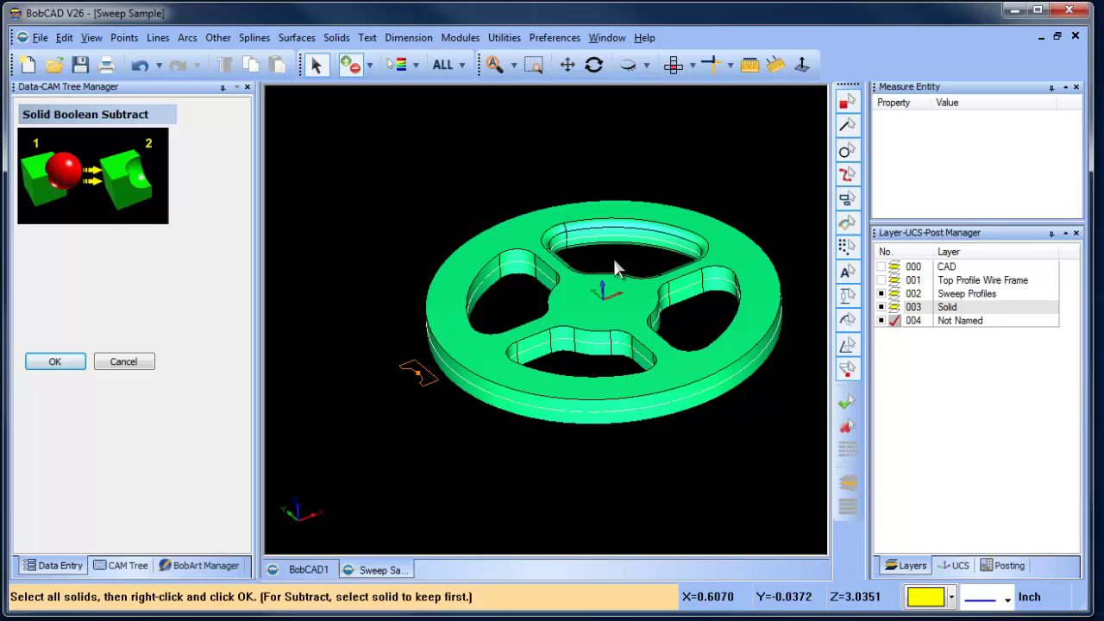
middle_drag(621, 288, 579, 311)
scroll(527, 296, up, 2)
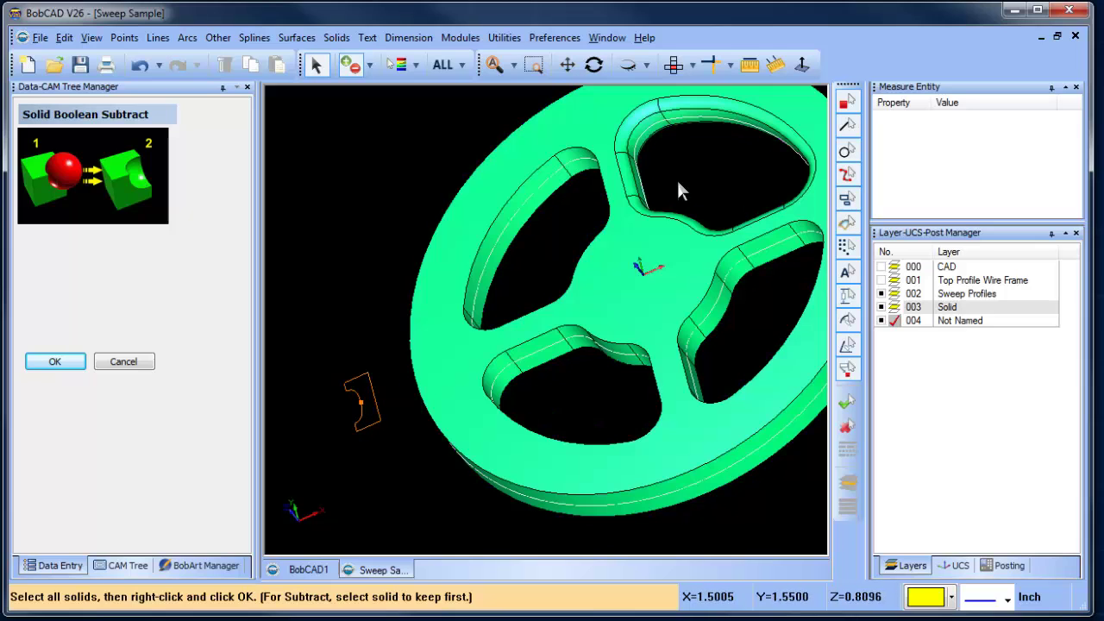
scroll(604, 334, down, 3)
middle_drag(612, 333, 630, 310)
right_click(393, 188)
click(435, 216)
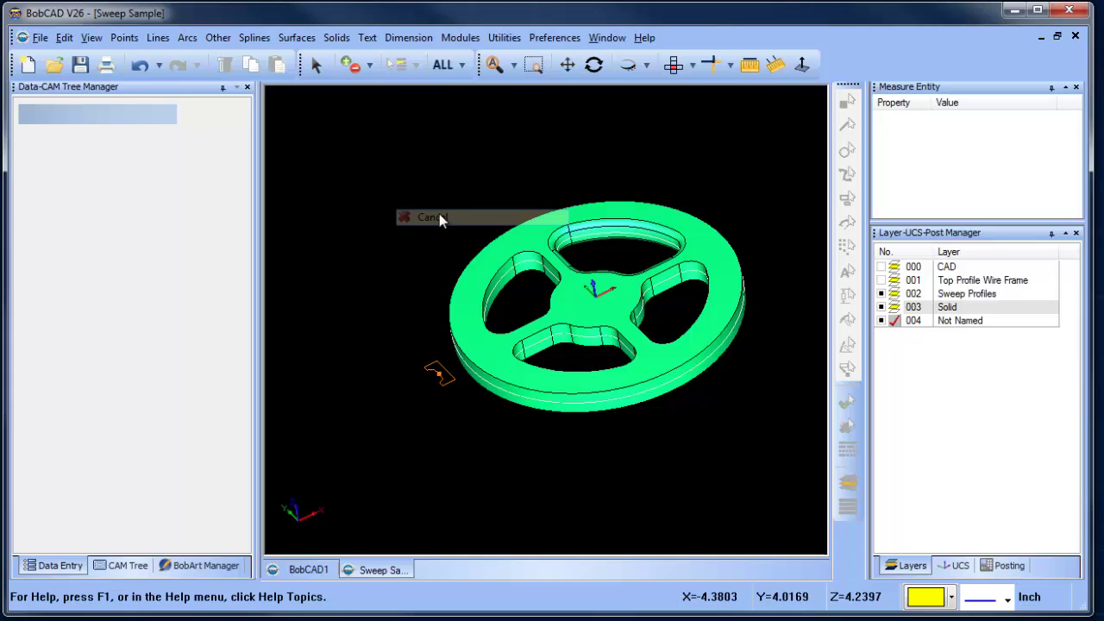
Undo the subtraction, hide the 003 Solid layer, and switch to top view.
click(141, 67)
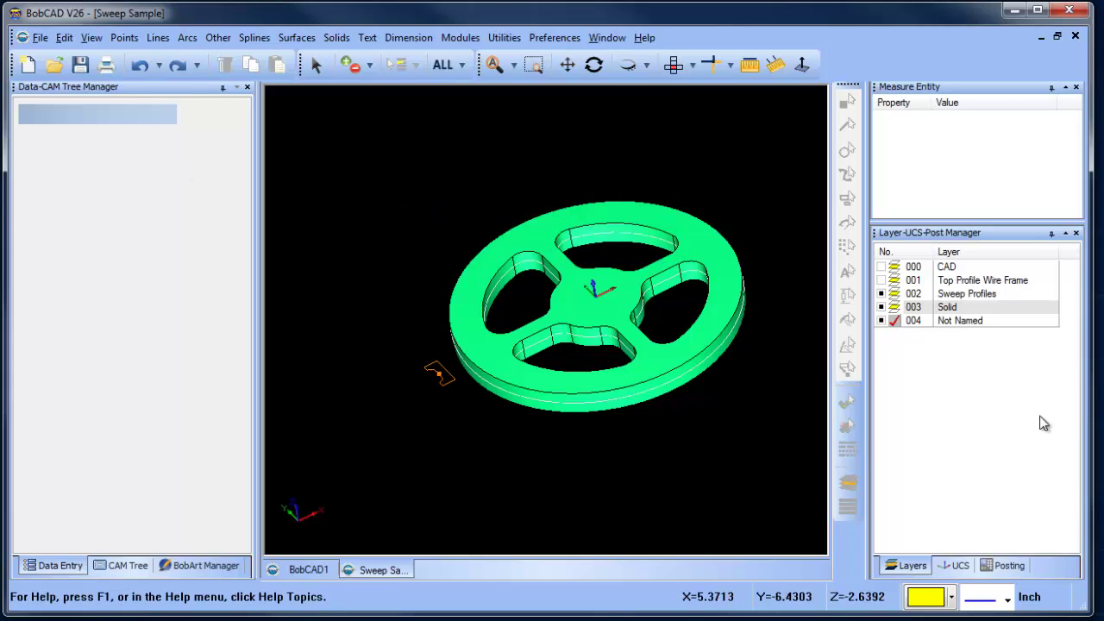
click(880, 307)
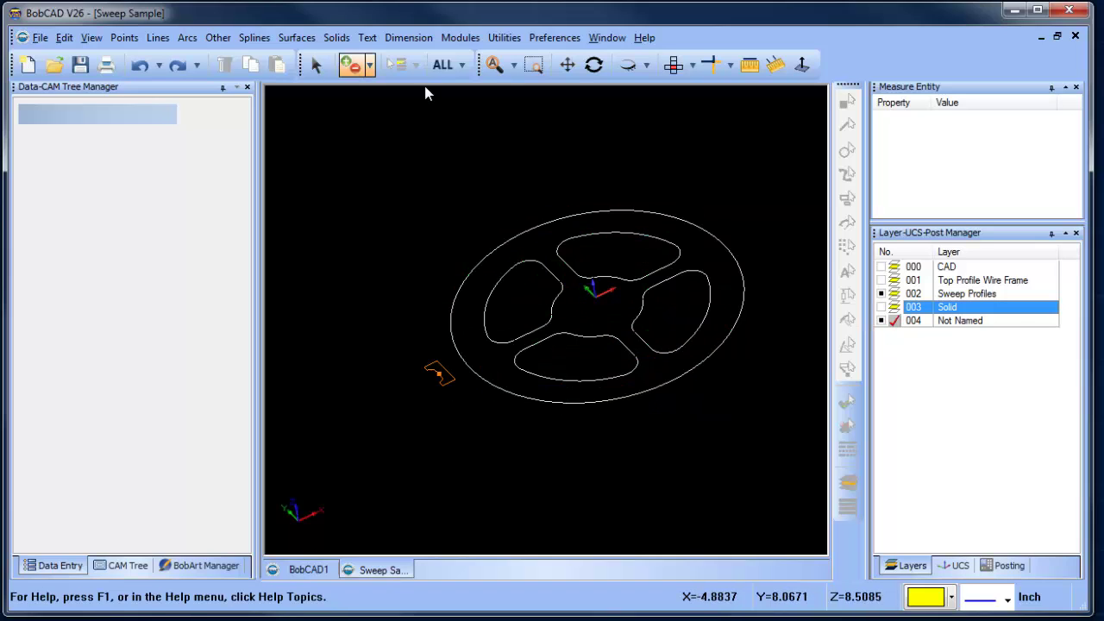
click(674, 66)
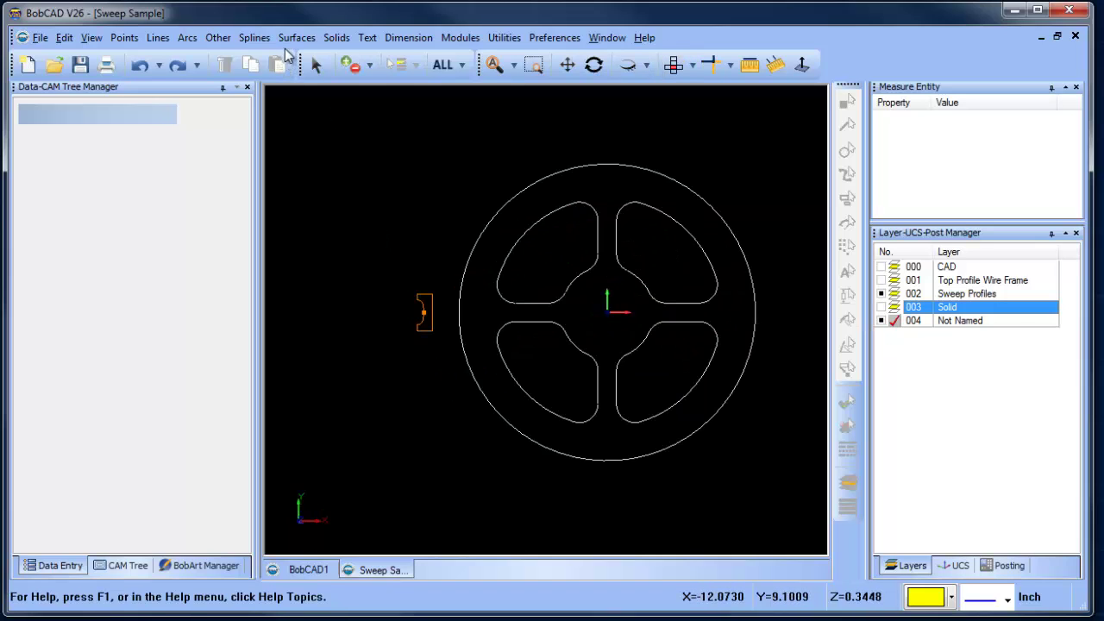
Sweep the orange profile around the upper-right spoke window and orbit to inspect the result.
click(296, 37)
click(341, 166)
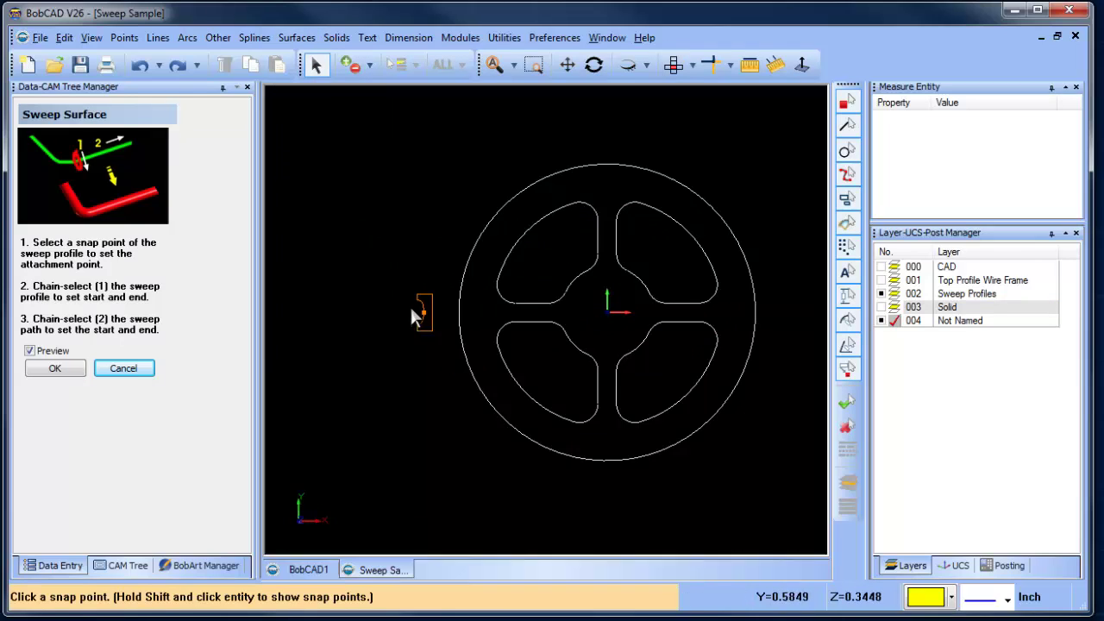
click(424, 314)
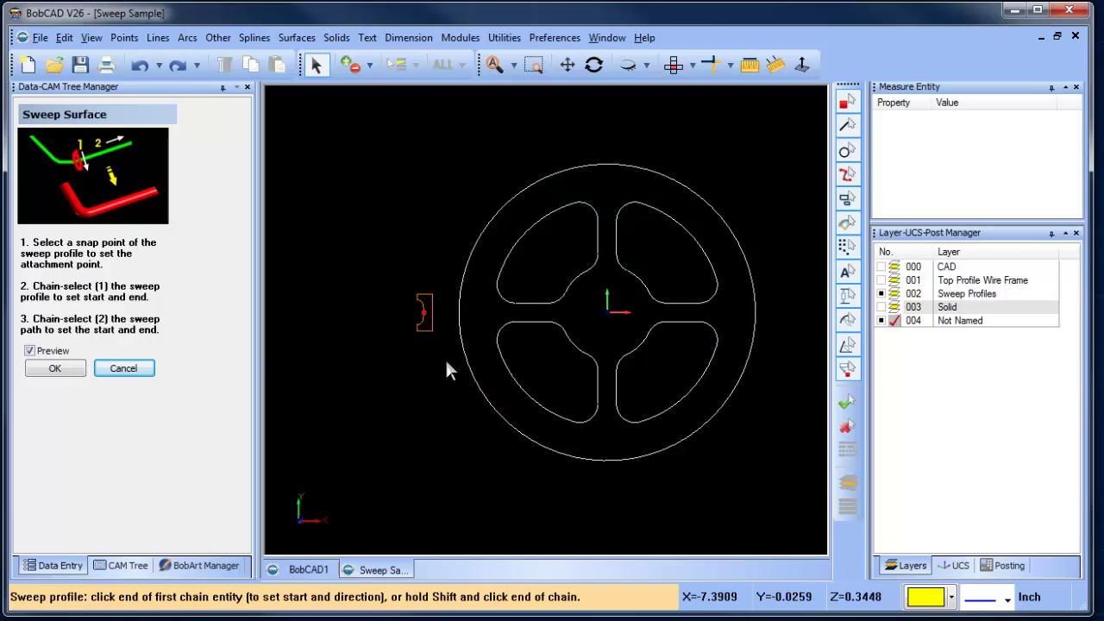
click(429, 302)
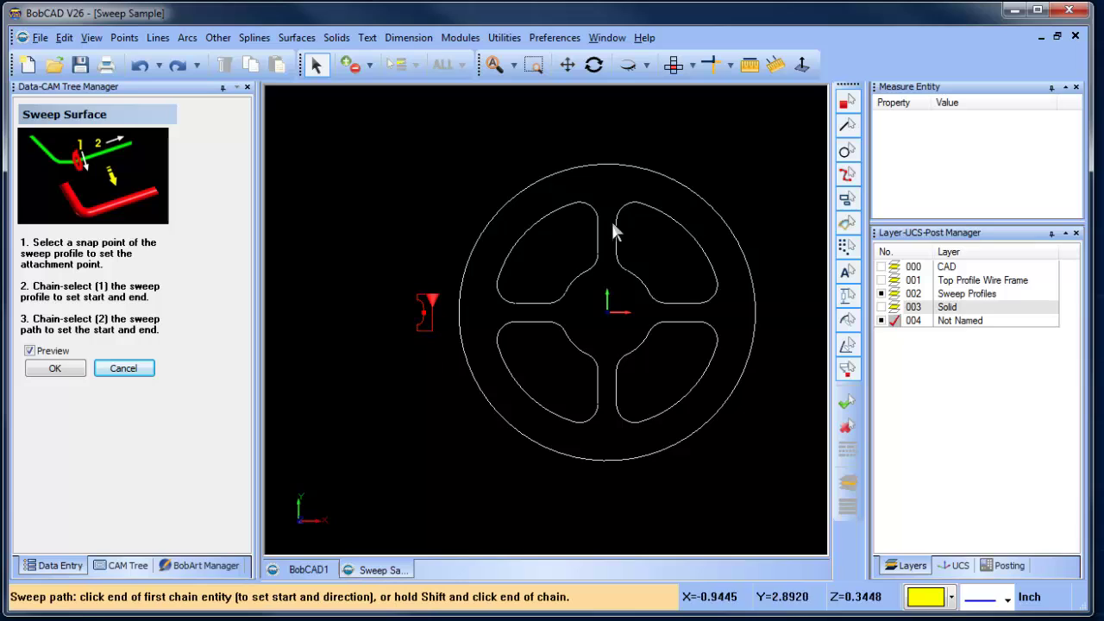
click(655, 208)
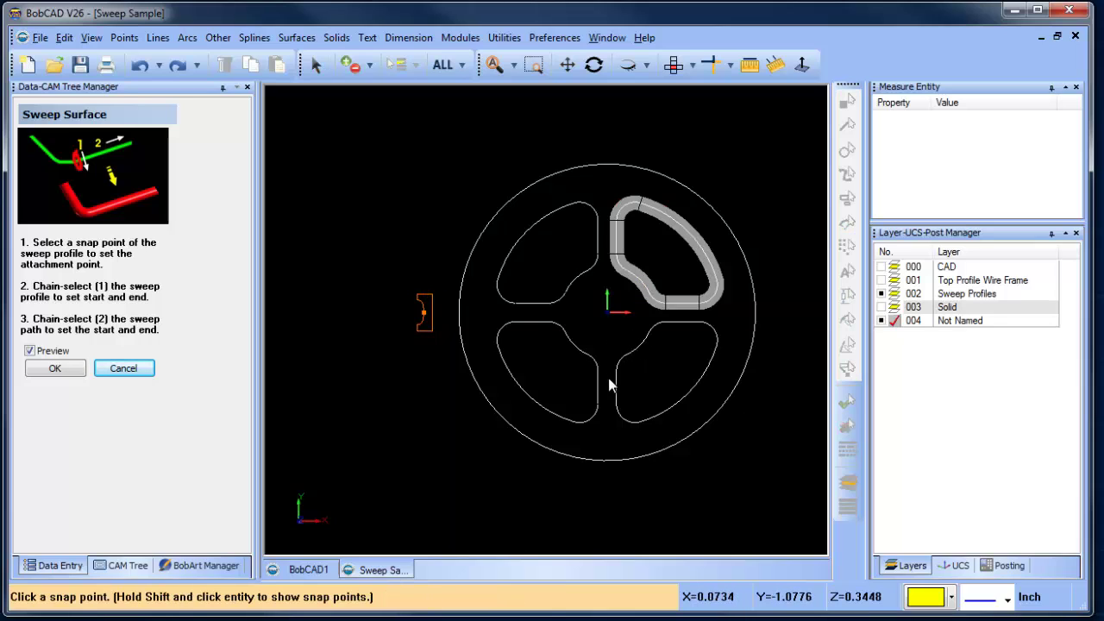
middle_drag(629, 363, 603, 318)
scroll(596, 328, up, 3)
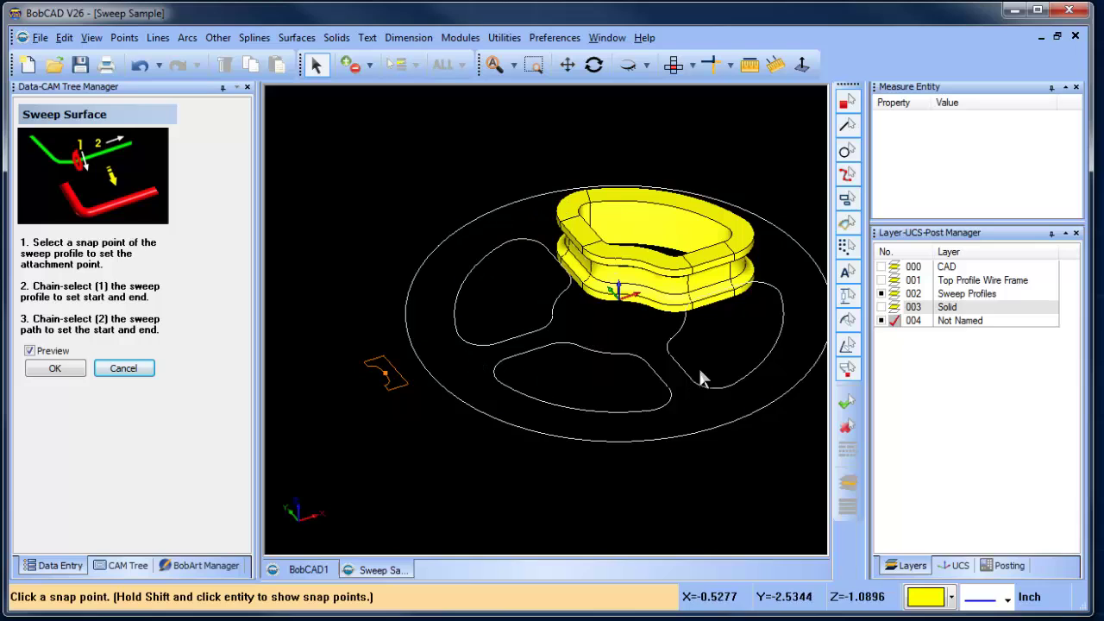
scroll(653, 358, down, 3)
End the unfinished sweep command.
right_click(449, 200)
click(493, 224)
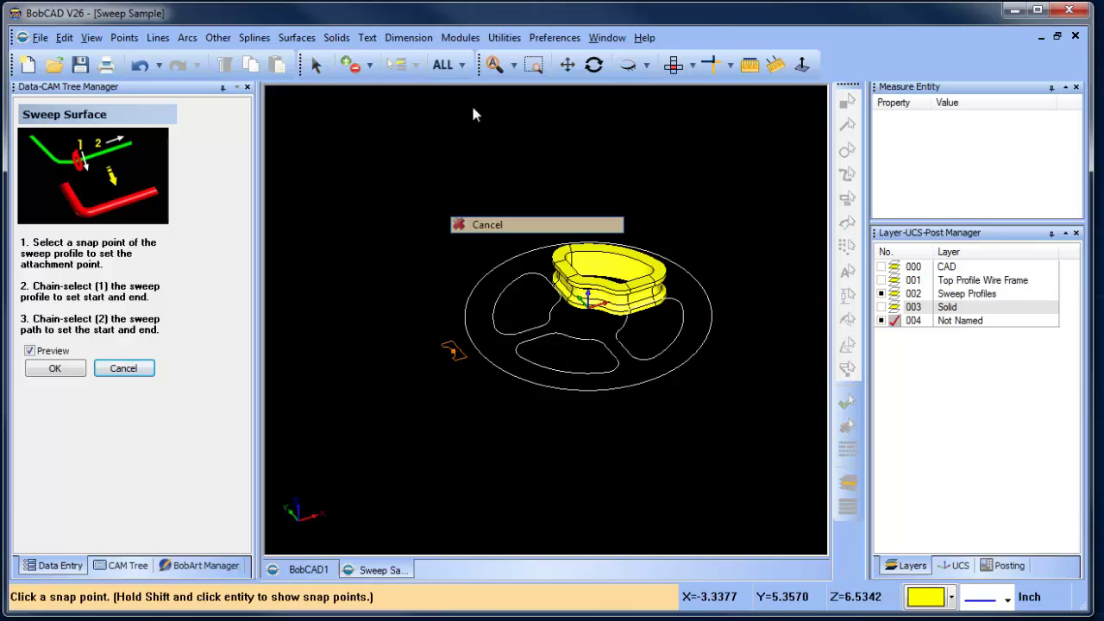
click(505, 37)
Rotate-copy the pocket sweep solid 90° about Z around origin 0,0,0, making 3 copies.
click(524, 74)
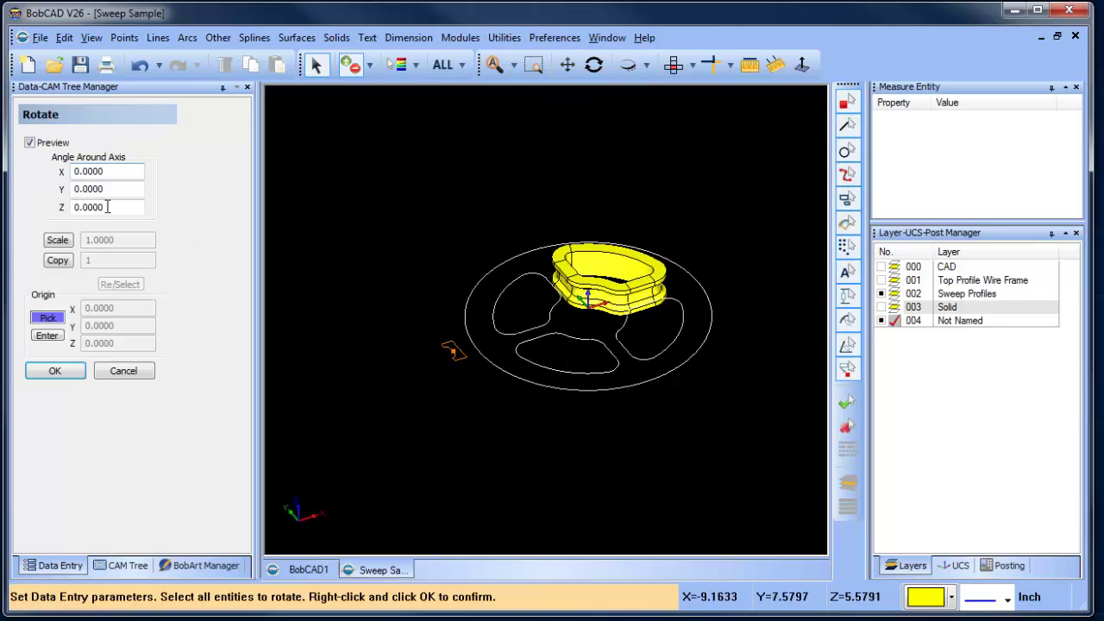
text(90)
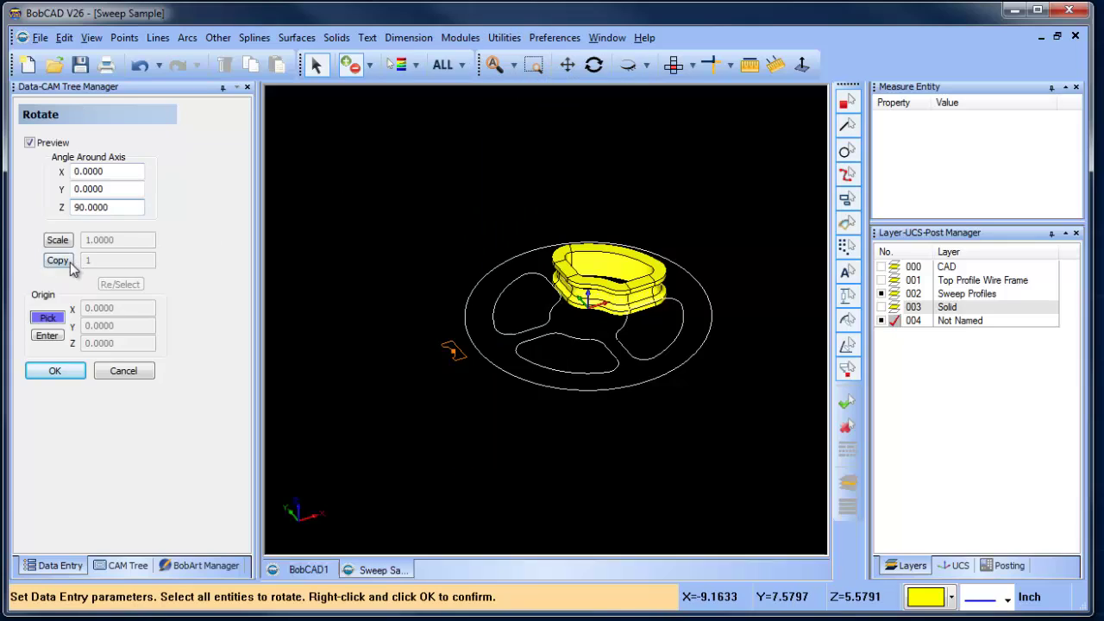
click(58, 261)
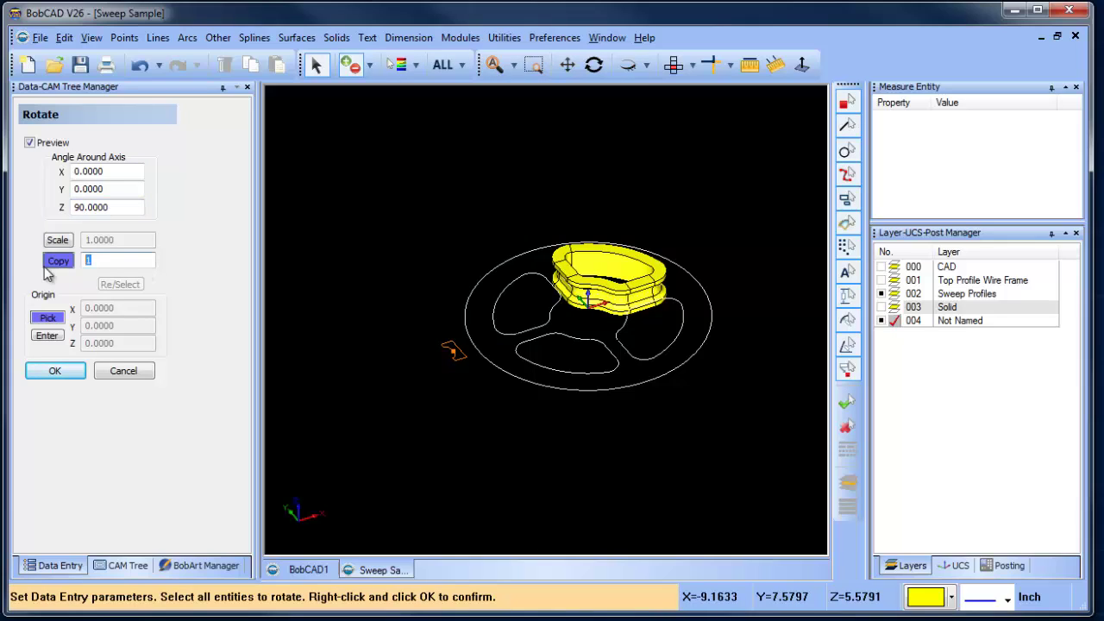
click(45, 335)
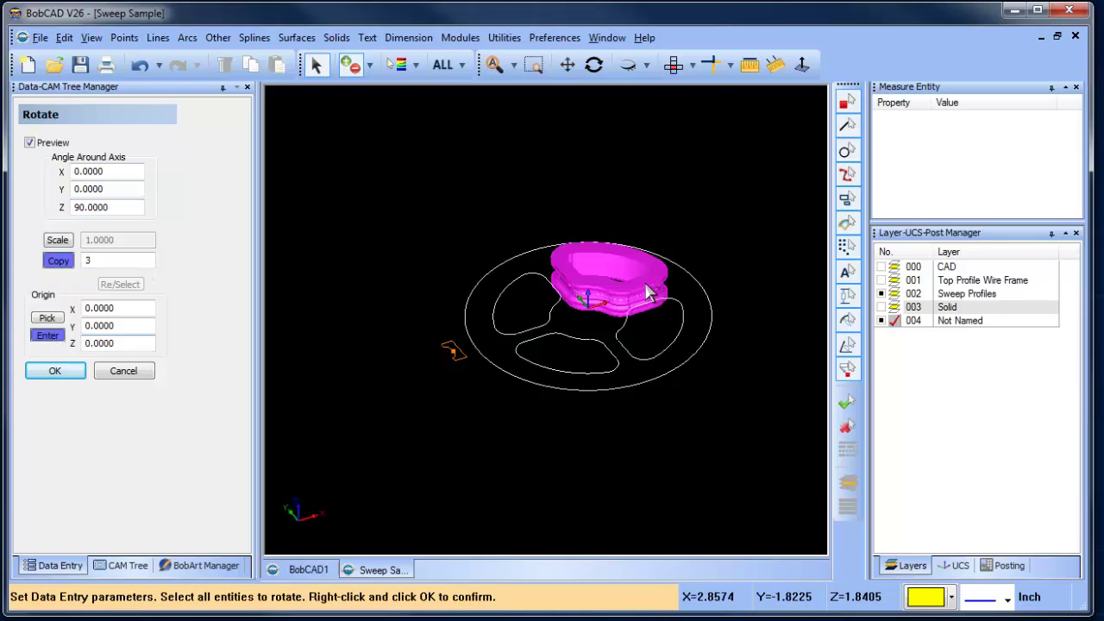
right_click(648, 181)
click(673, 185)
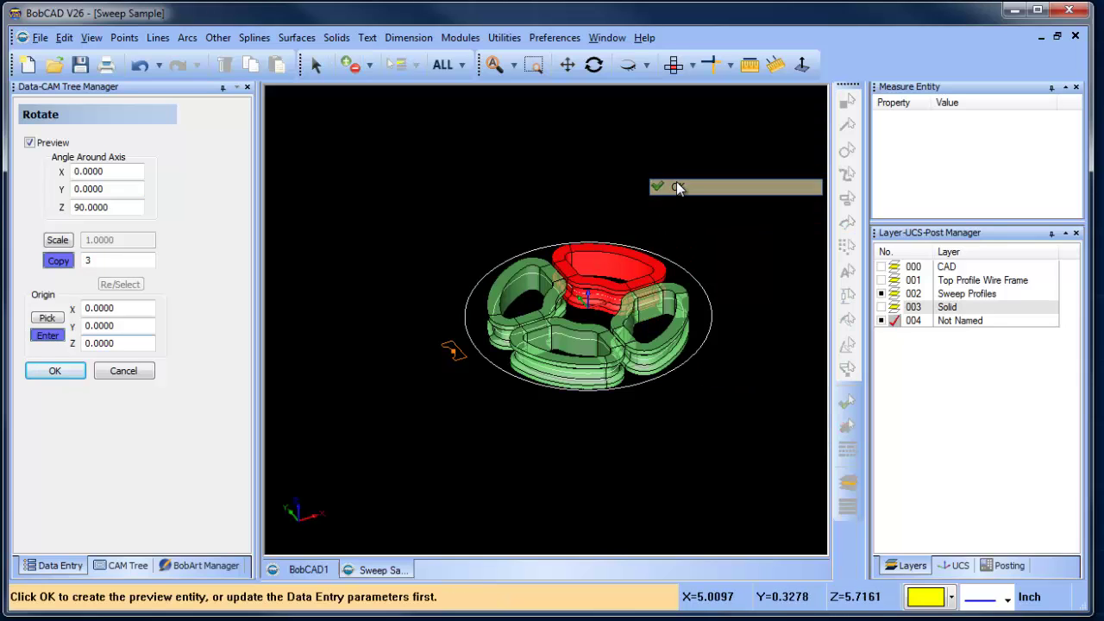
click(134, 373)
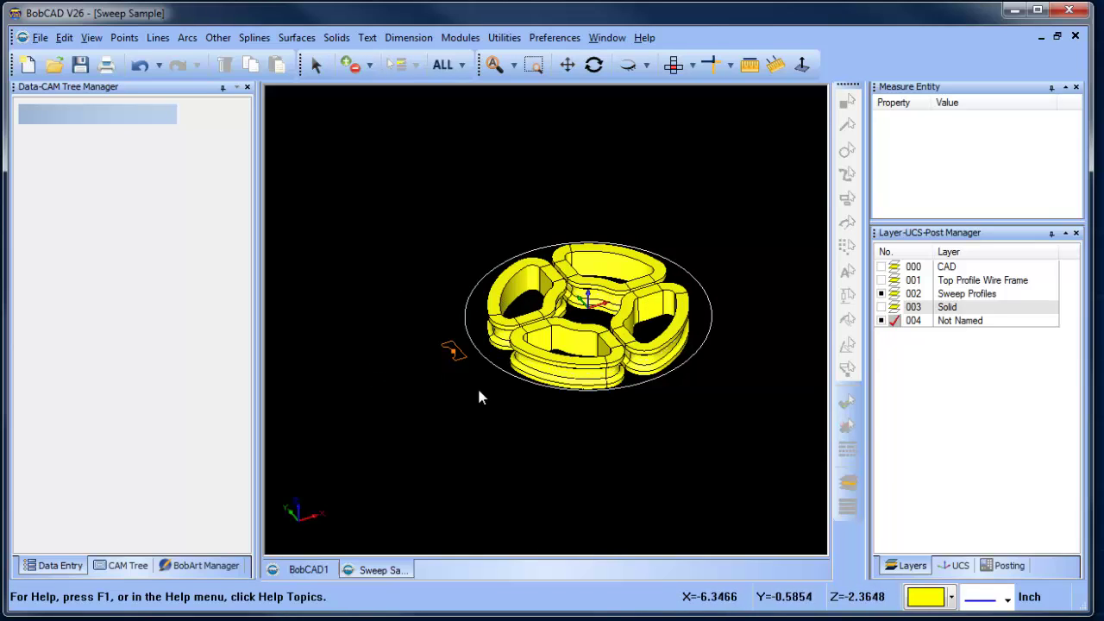
Sweep the rim profile along the wheel's outer circle to form the edge ring.
scroll(477, 386, up, 2)
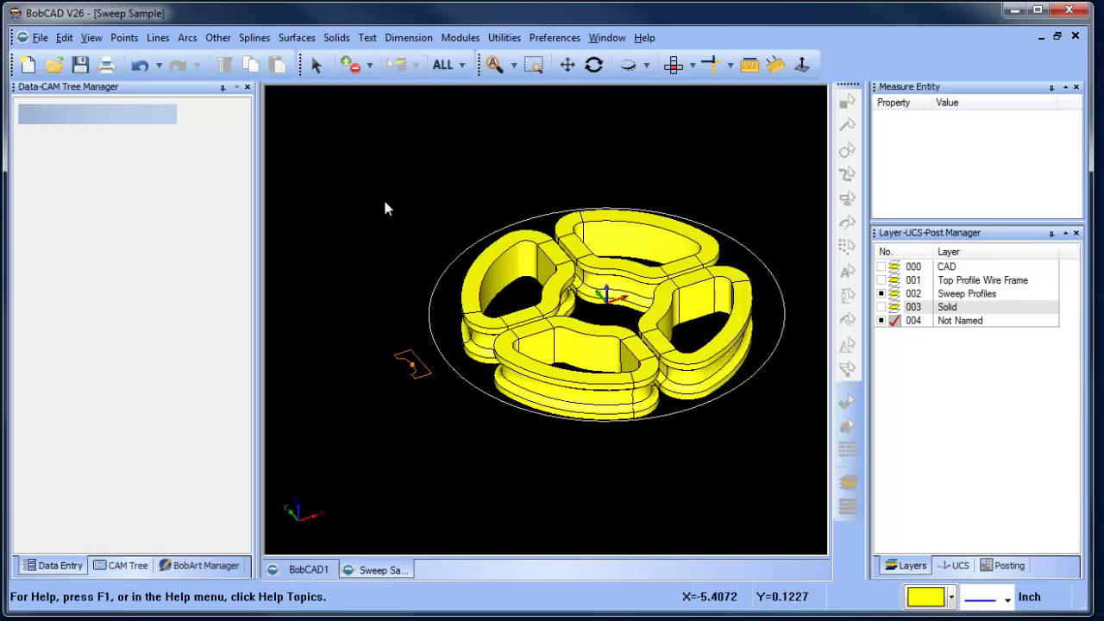
click(297, 38)
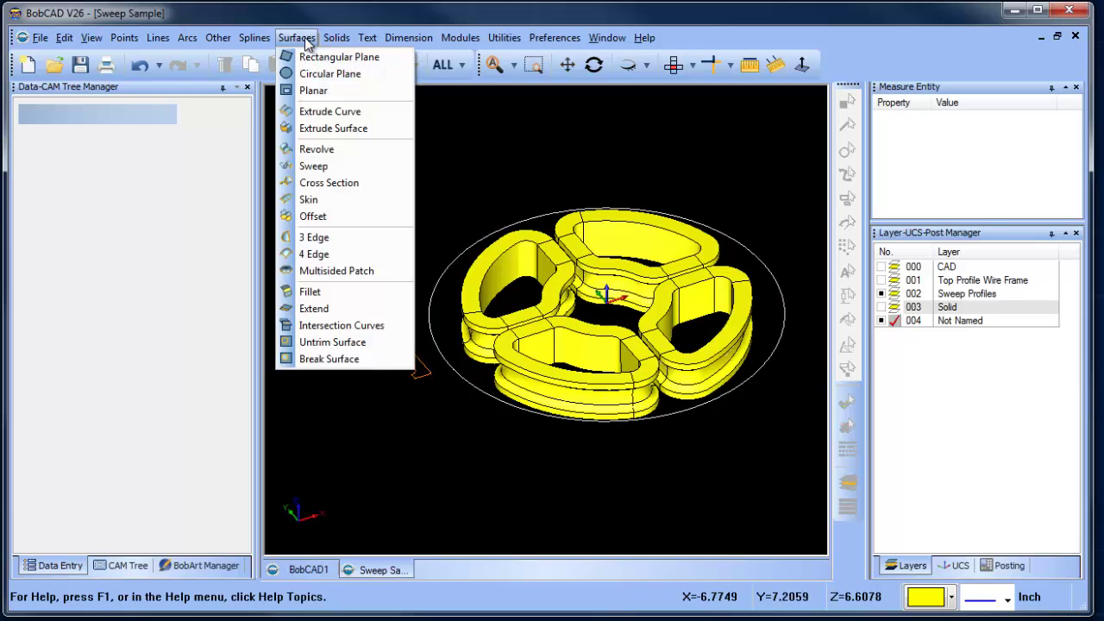
click(347, 169)
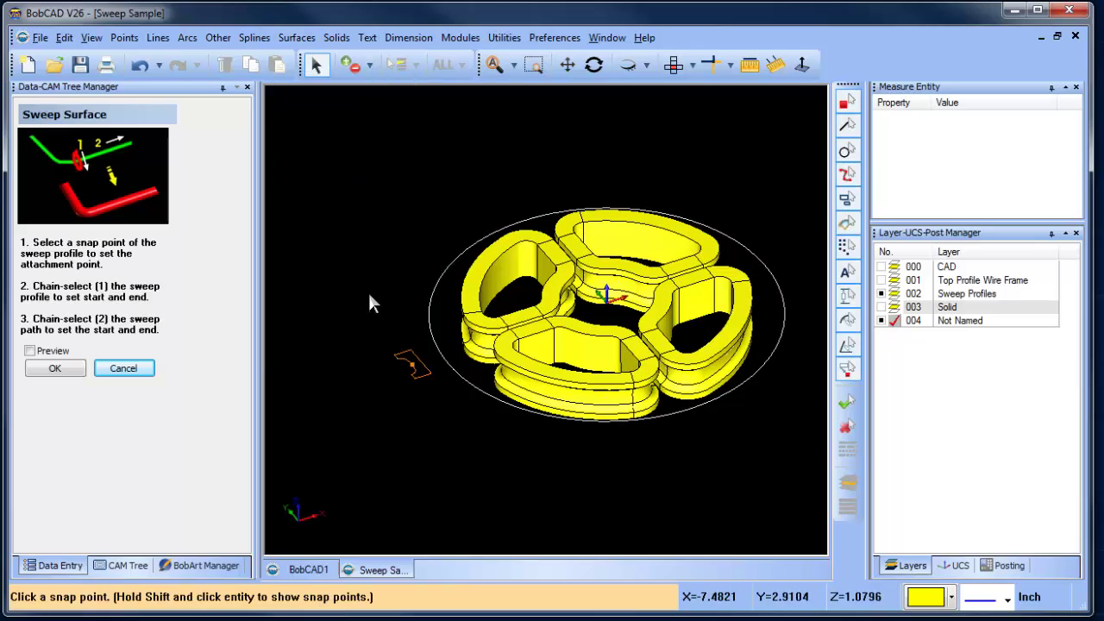
click(413, 368)
click(410, 353)
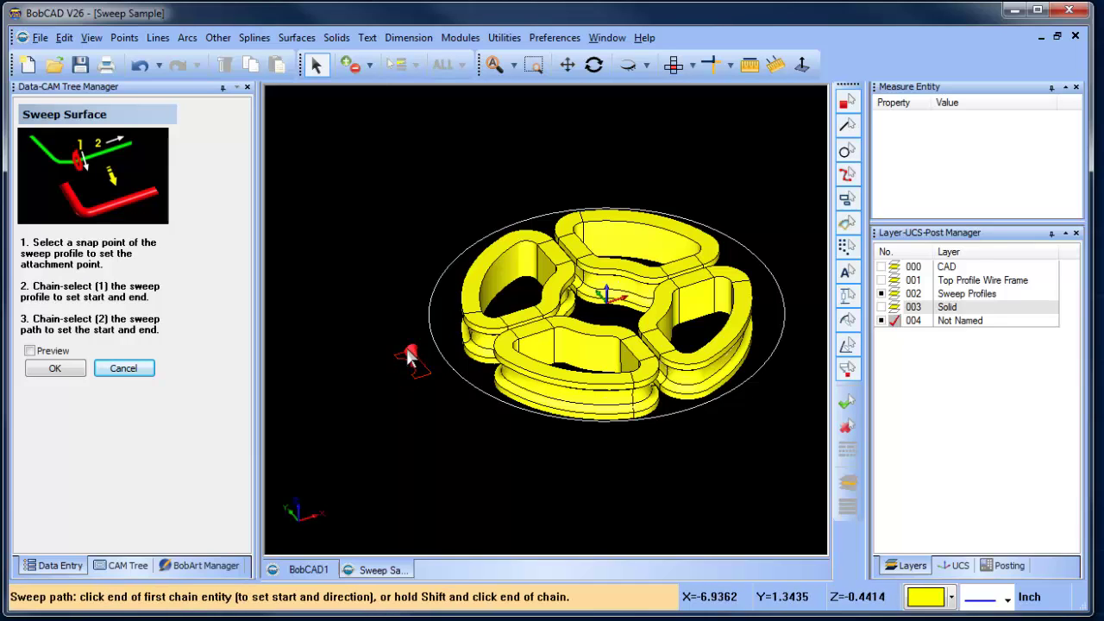
click(446, 271)
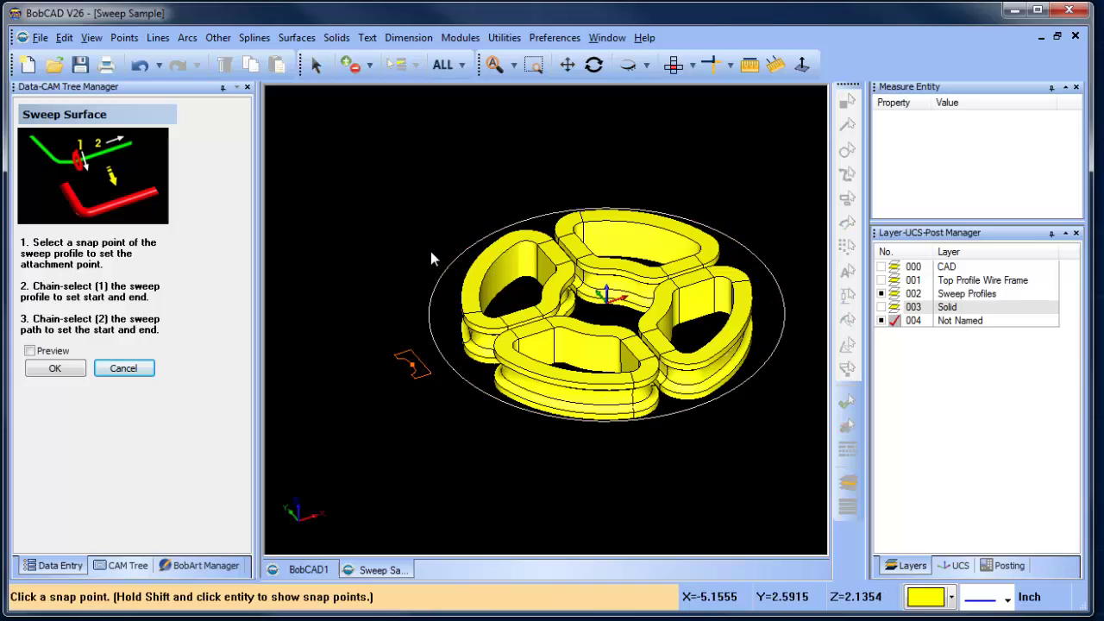
right_click(367, 183)
click(406, 208)
Orbit toward a top-down view and turn on layer 003 Solid to show the wheel plate.
click(594, 64)
drag(590, 269, 604, 328)
click(881, 307)
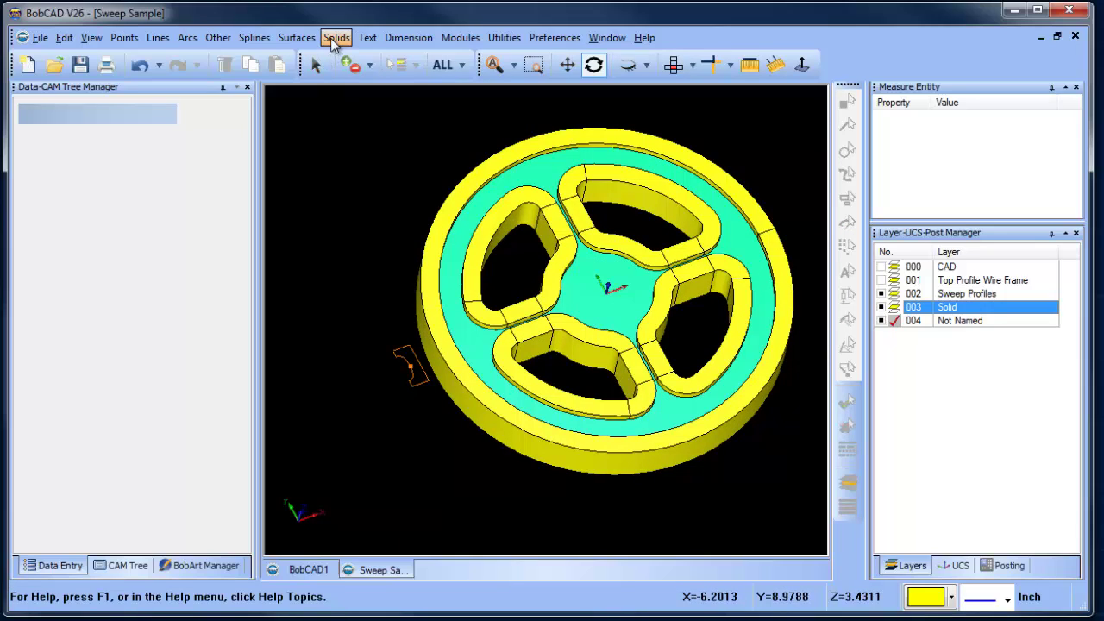
Boolean-subtract the upper-left and upper pocket sweeps from the plate.
click(336, 38)
click(362, 180)
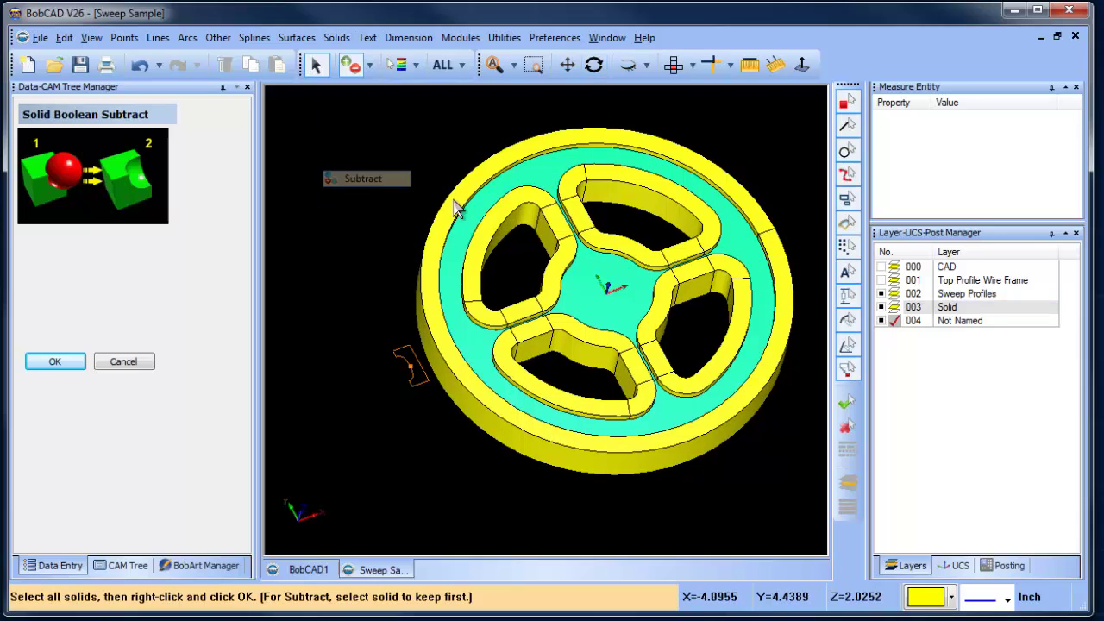
click(505, 210)
click(505, 227)
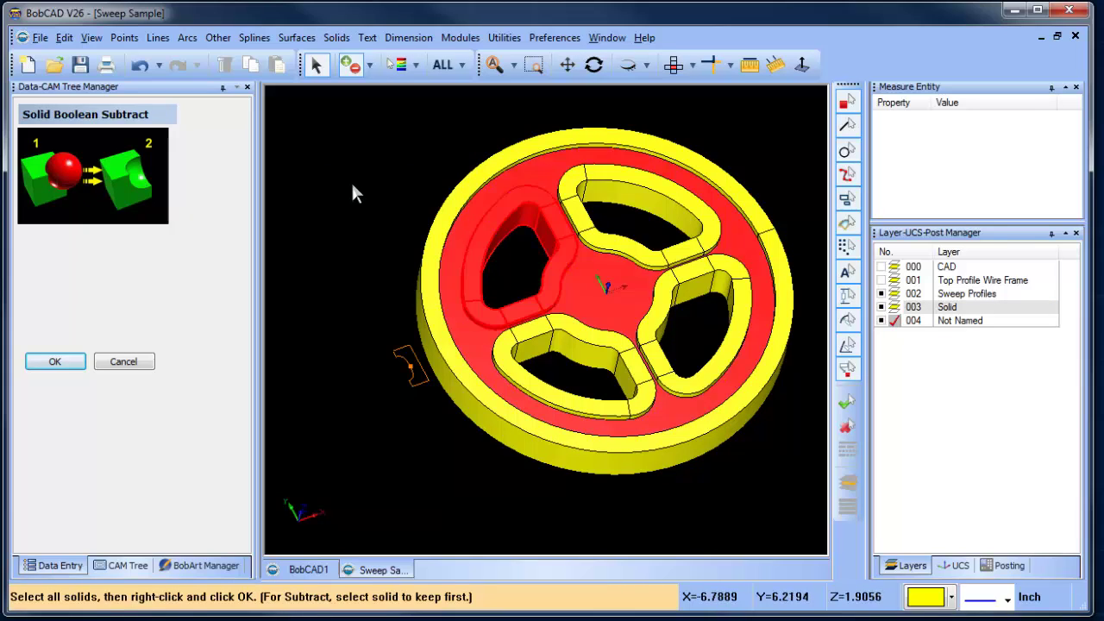
right_click(351, 181)
click(385, 192)
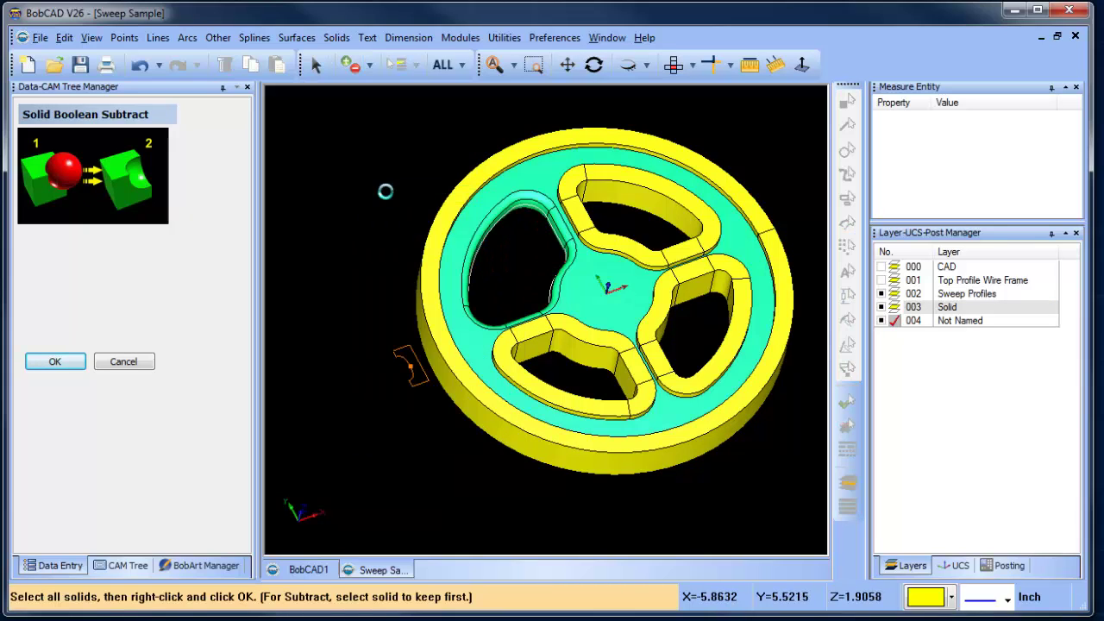
click(557, 183)
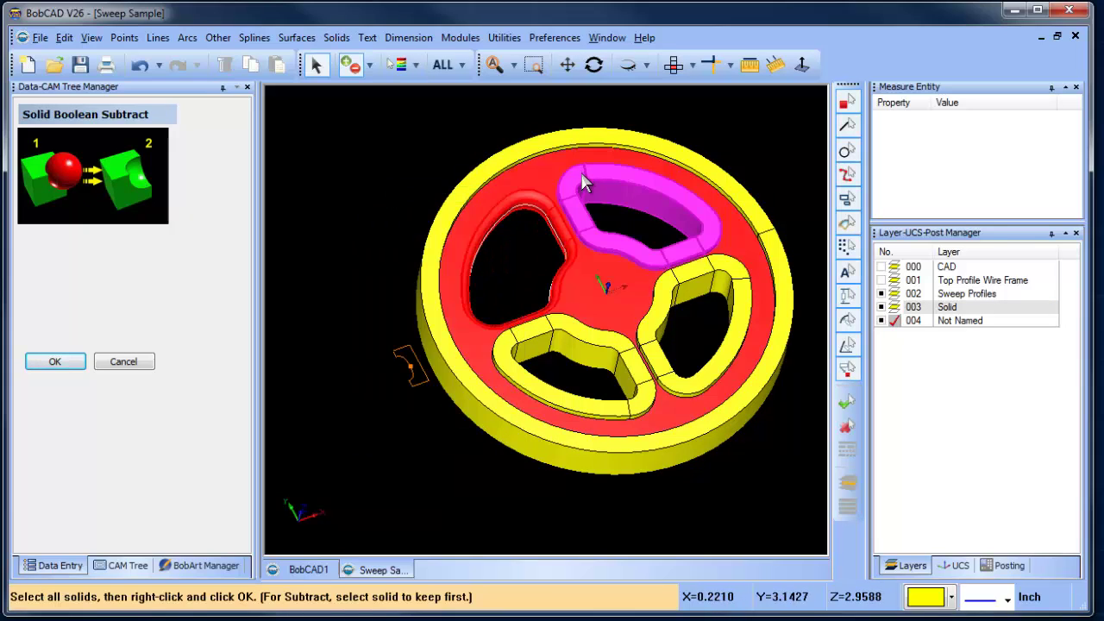
right_click(357, 152)
click(398, 164)
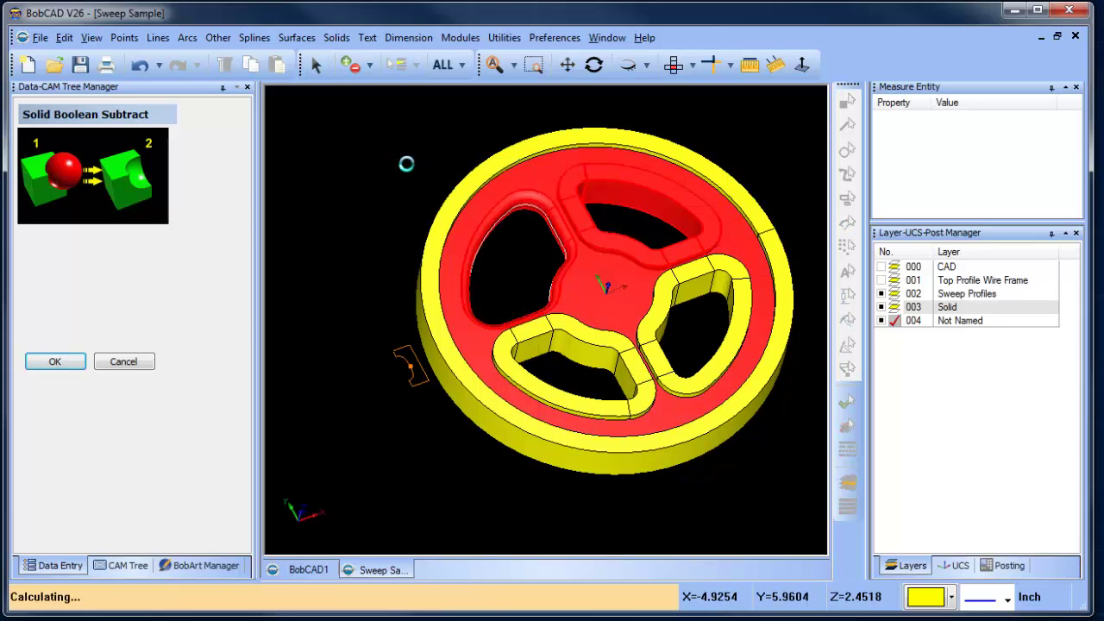
Subtract the right and lower pocket sweeps from the plate.
click(661, 312)
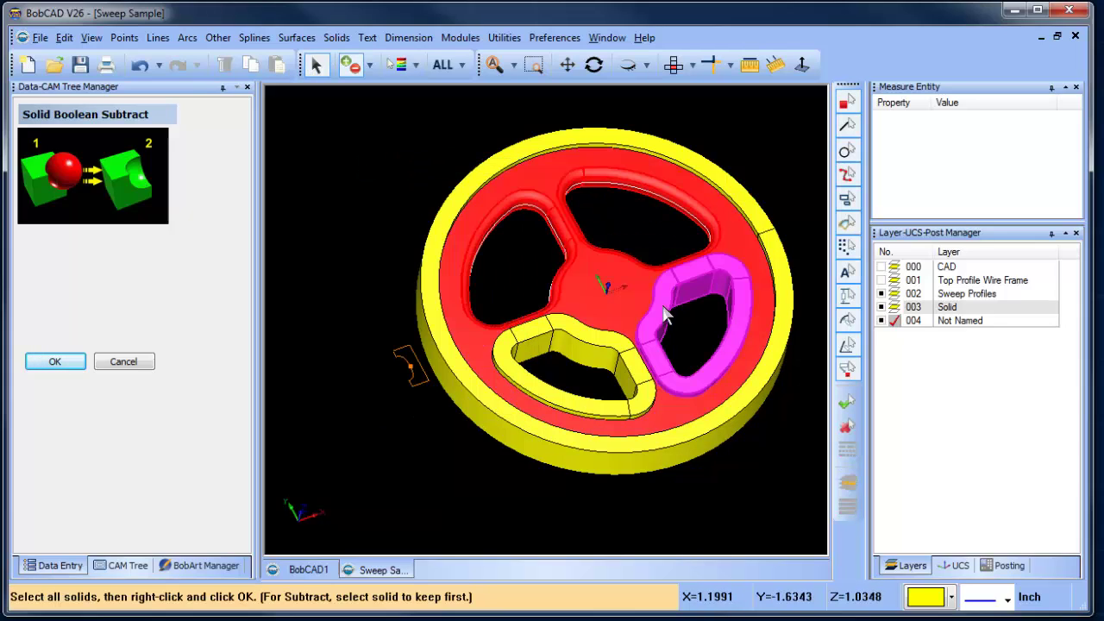
click(664, 315)
right_click(363, 182)
click(386, 191)
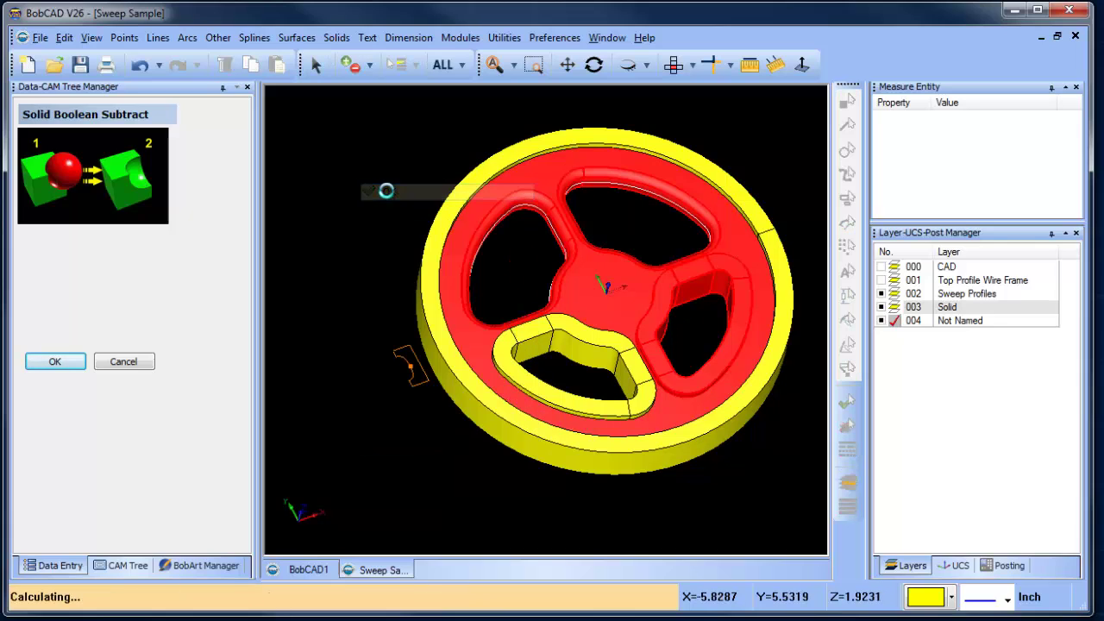
click(584, 329)
right_click(323, 193)
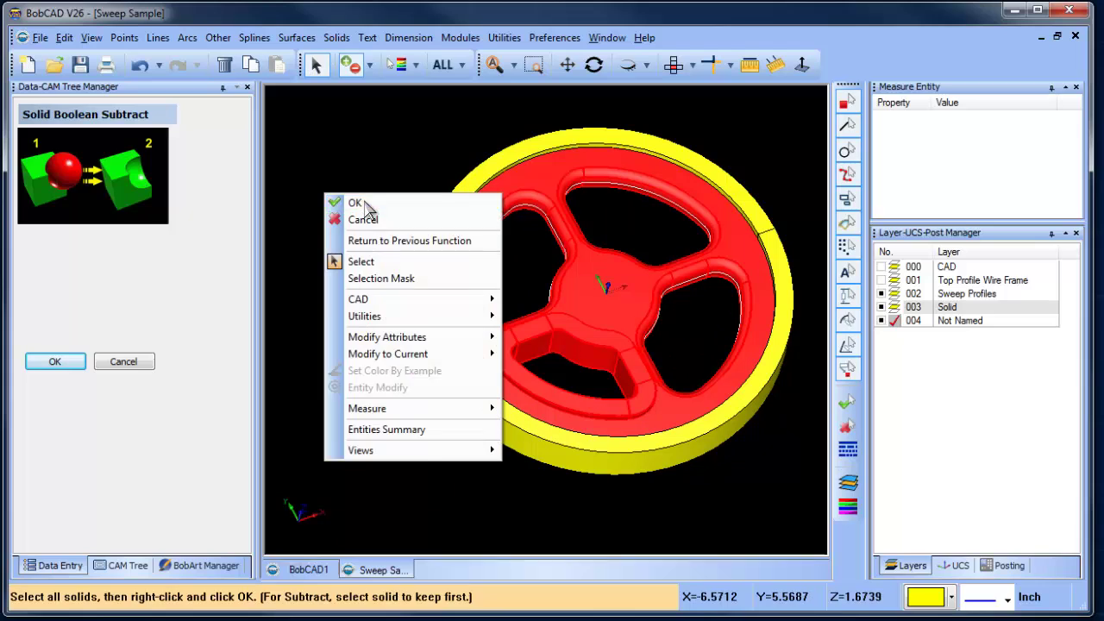
click(360, 203)
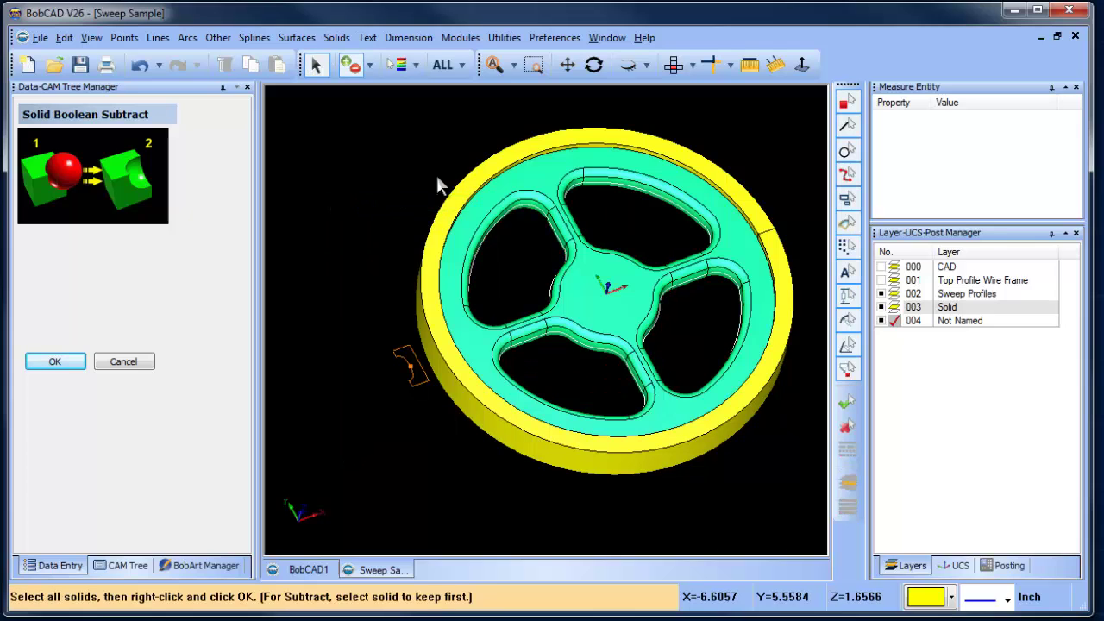
Subtract the rim ring from the wheel to contour its outer edge.
click(530, 155)
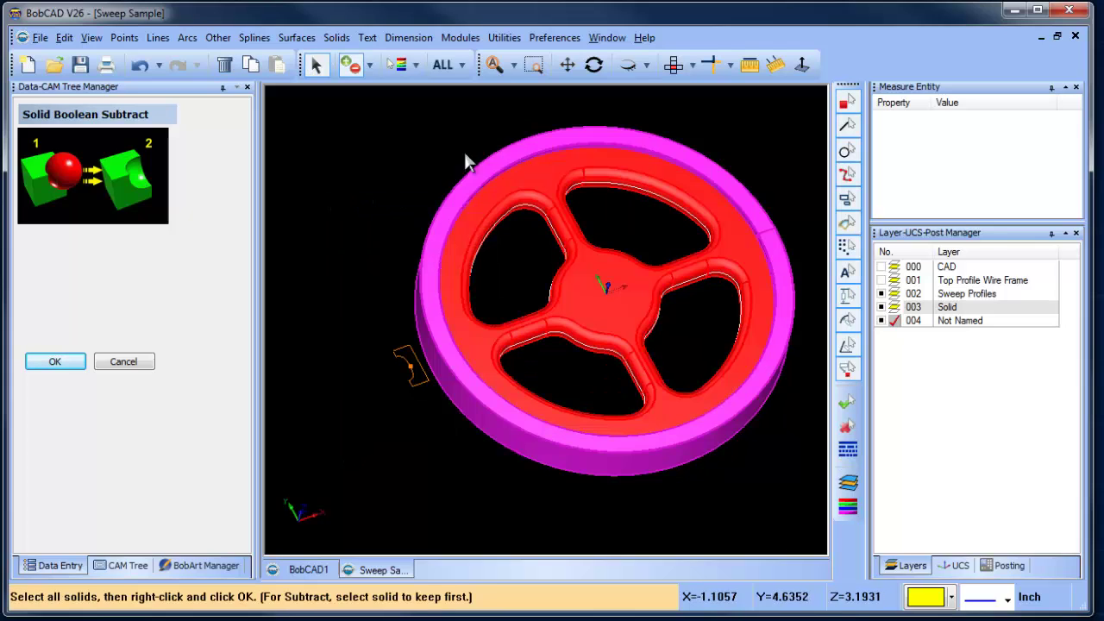
right_drag(359, 148, 393, 164)
click(393, 162)
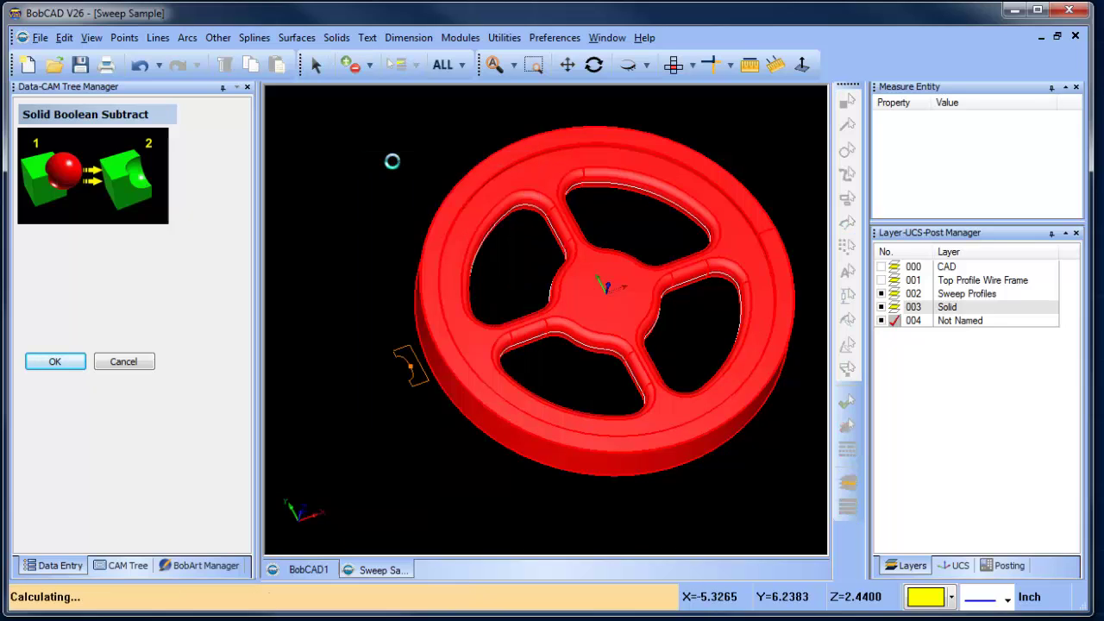
click(593, 64)
drag(604, 164, 590, 294)
scroll(525, 387, up, 3)
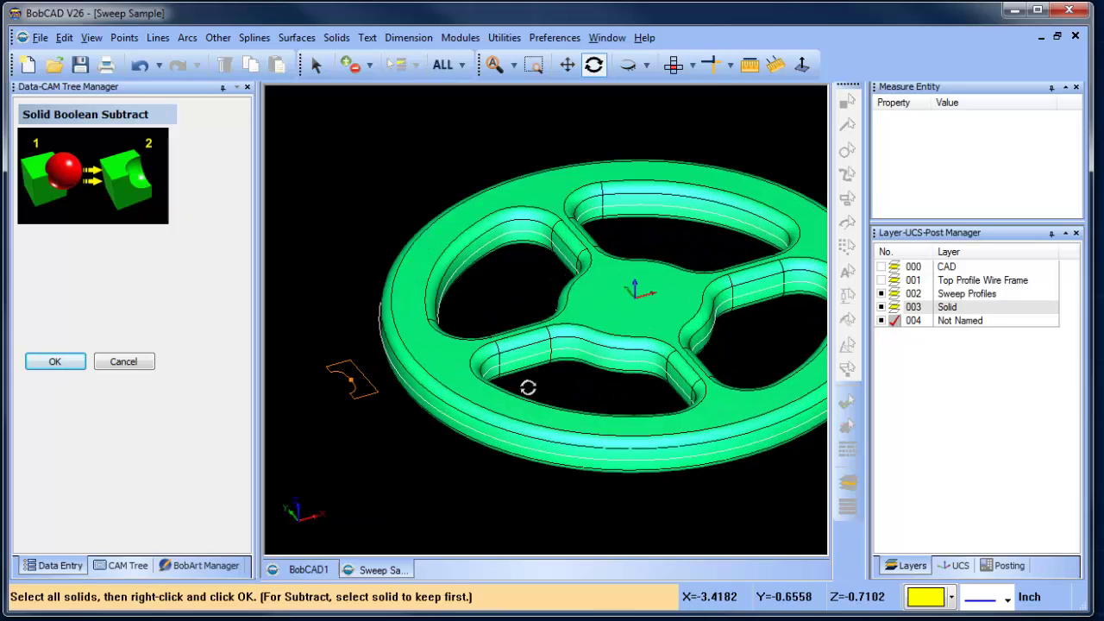